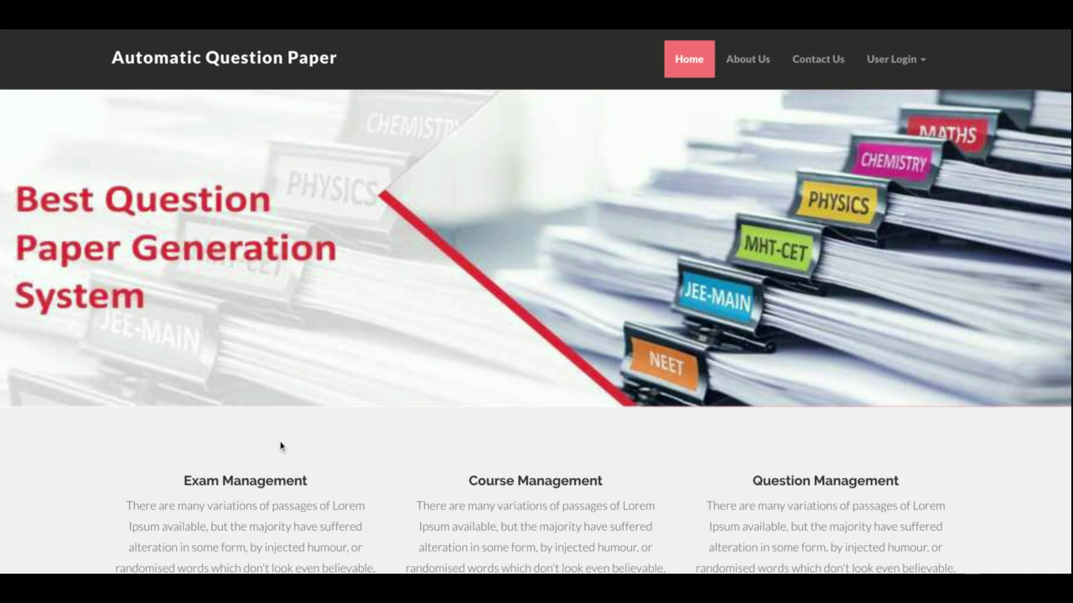
# Look over the home page's management sections and open the About Us page.
pyautogui.scroll(2, 281, 444)
pyautogui.scroll(-5, 235, 507)
pyautogui.scroll(5, 234, 506)
pyautogui.scroll(-5, 234, 507)
pyautogui.scroll(5, 234, 506)
pyautogui.scroll(-5, 234, 506)
pyautogui.scroll(5, 234, 507)
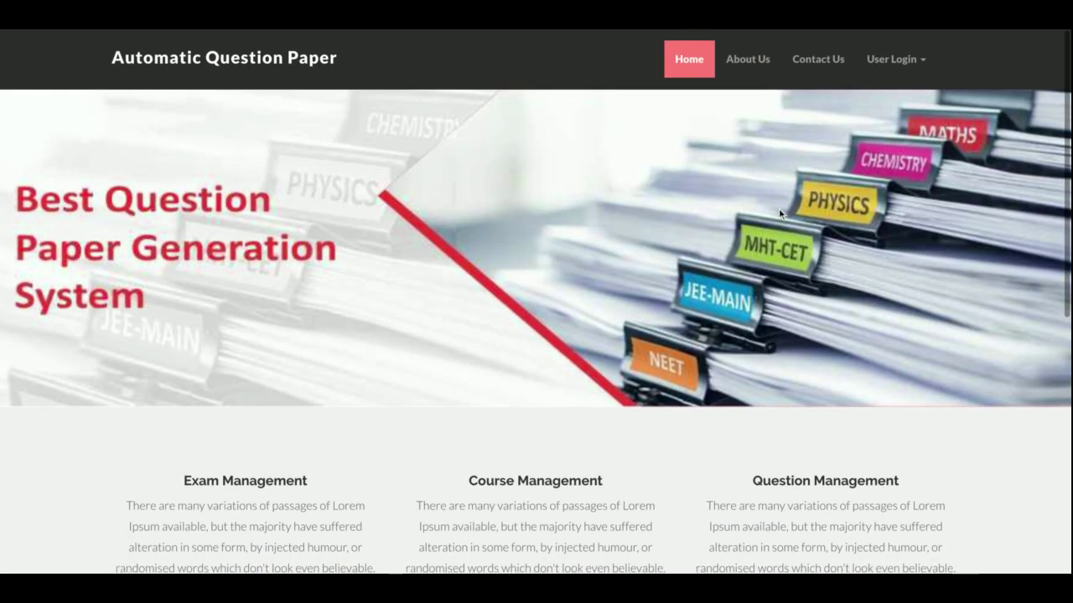
pyautogui.click(744, 60)
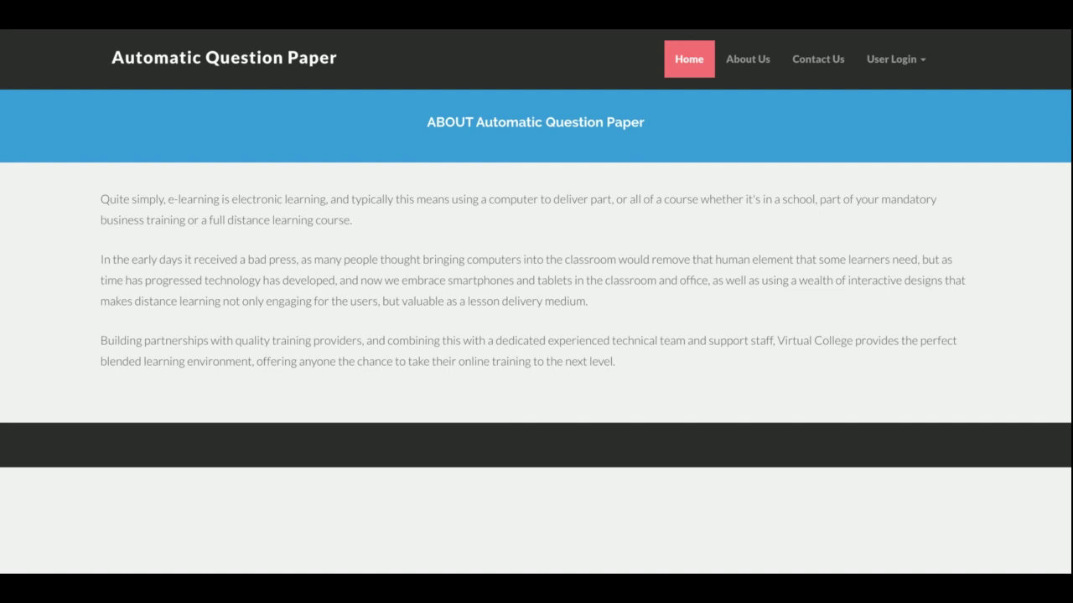
# View the contact us details, zoom in the map on Eastern Europe, and close the contact window.
pyautogui.click(830, 59)
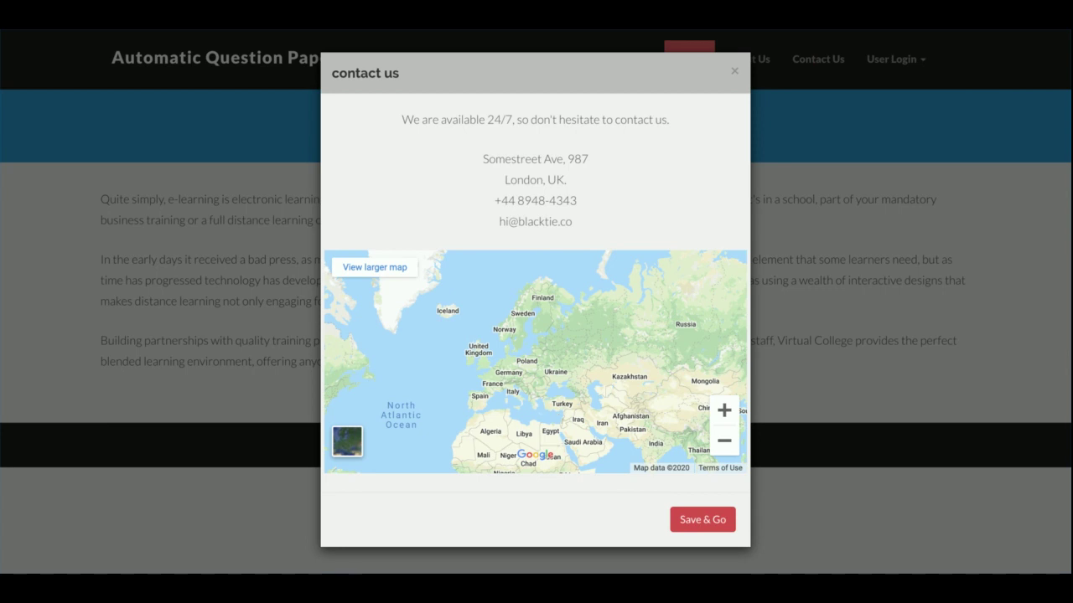
pyautogui.click(724, 410)
pyautogui.click(724, 409)
pyautogui.moveTo(652, 385); pyautogui.dragTo(565, 378)
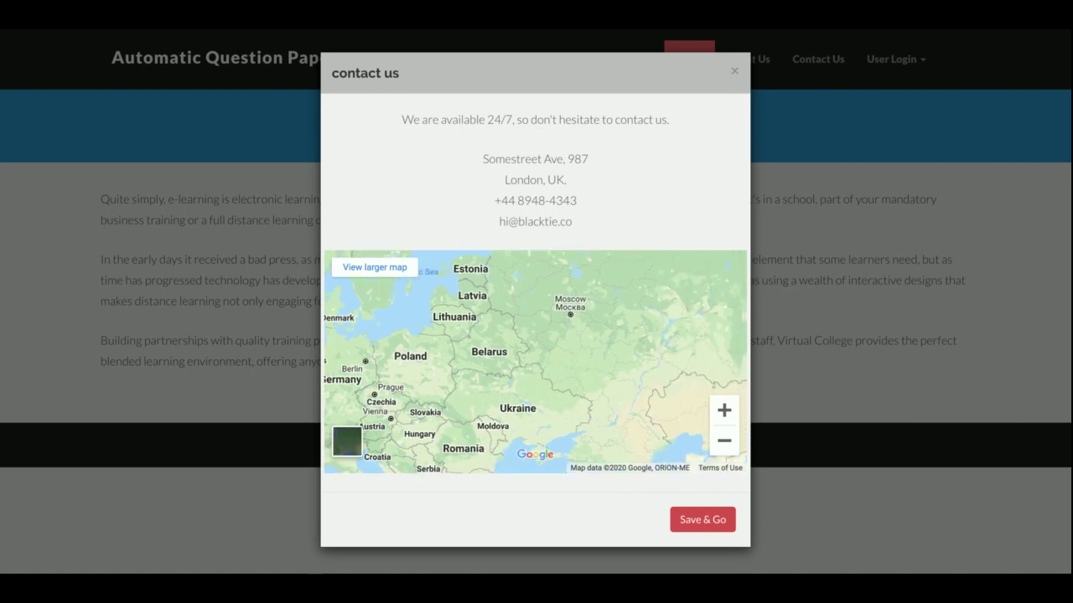
pyautogui.click(838, 377)
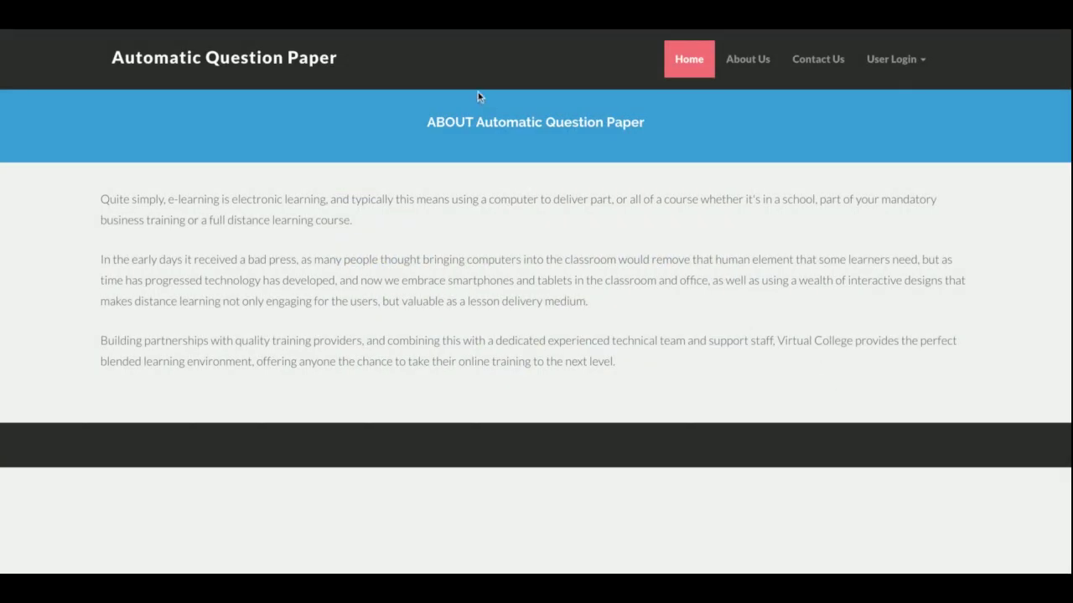
# Log in to the teacher account with the prefilled username and password.
pyautogui.click(897, 60)
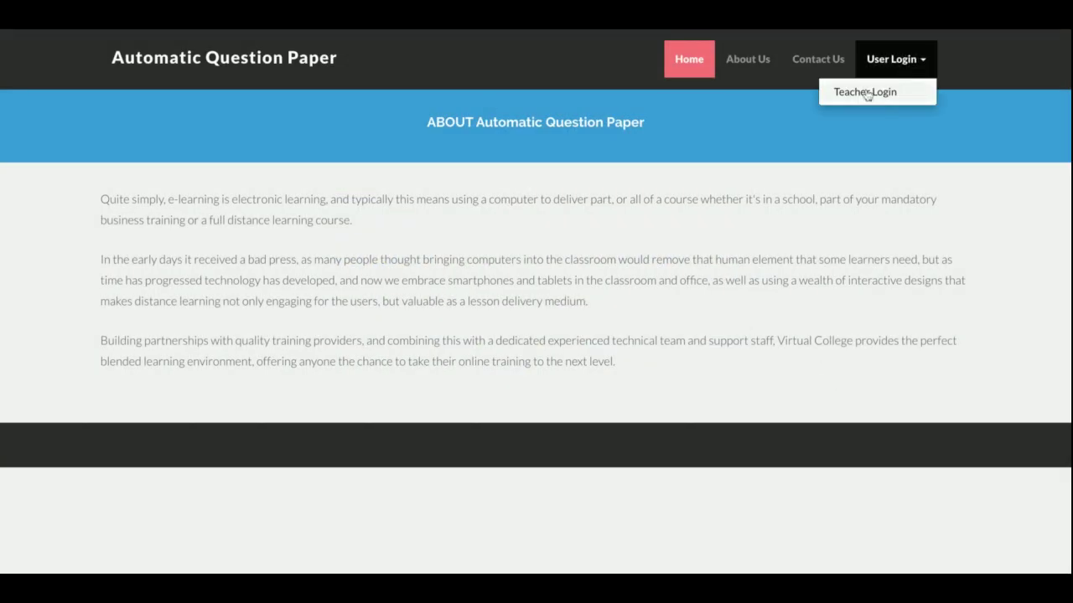
pyautogui.click(866, 92)
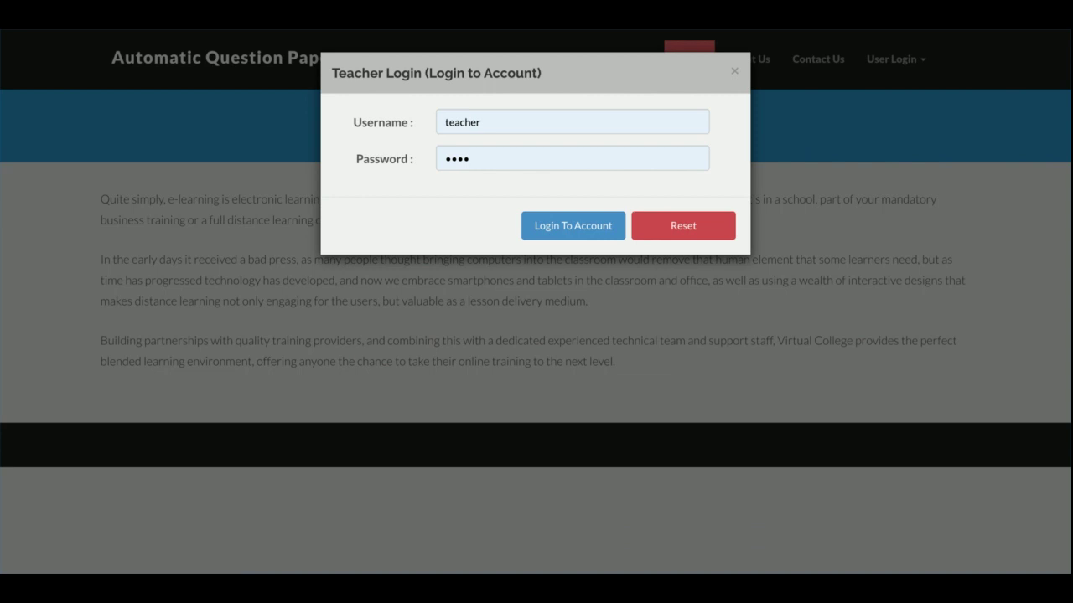
pyautogui.click(511, 126)
pyautogui.click(574, 126)
pyautogui.click(726, 156)
pyautogui.click(561, 233)
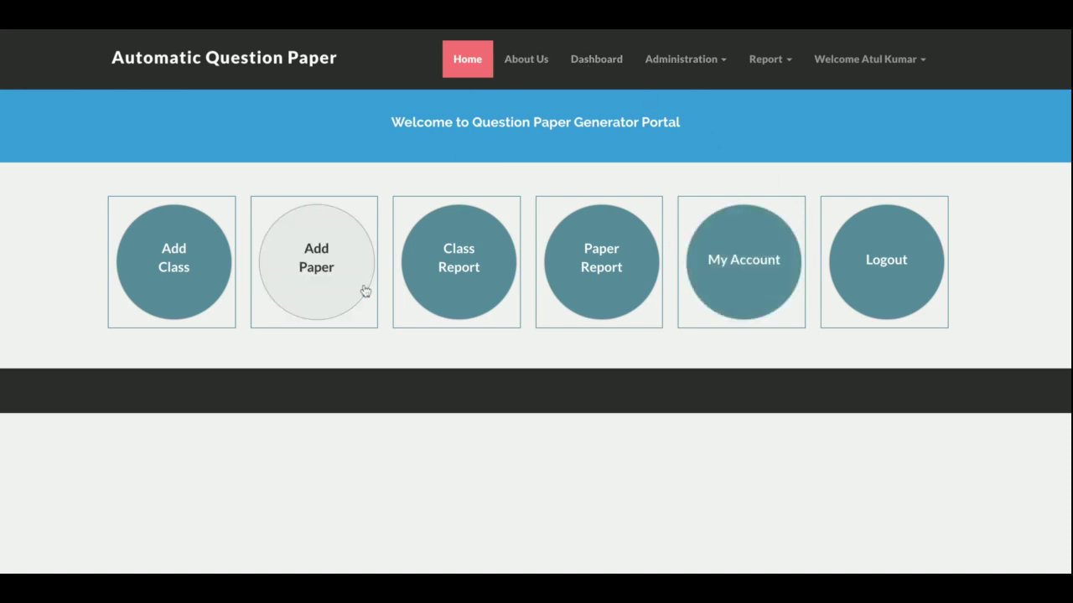
# View the logged-in Home and About Us pages and return to the Dashboard.
pyautogui.click(485, 69)
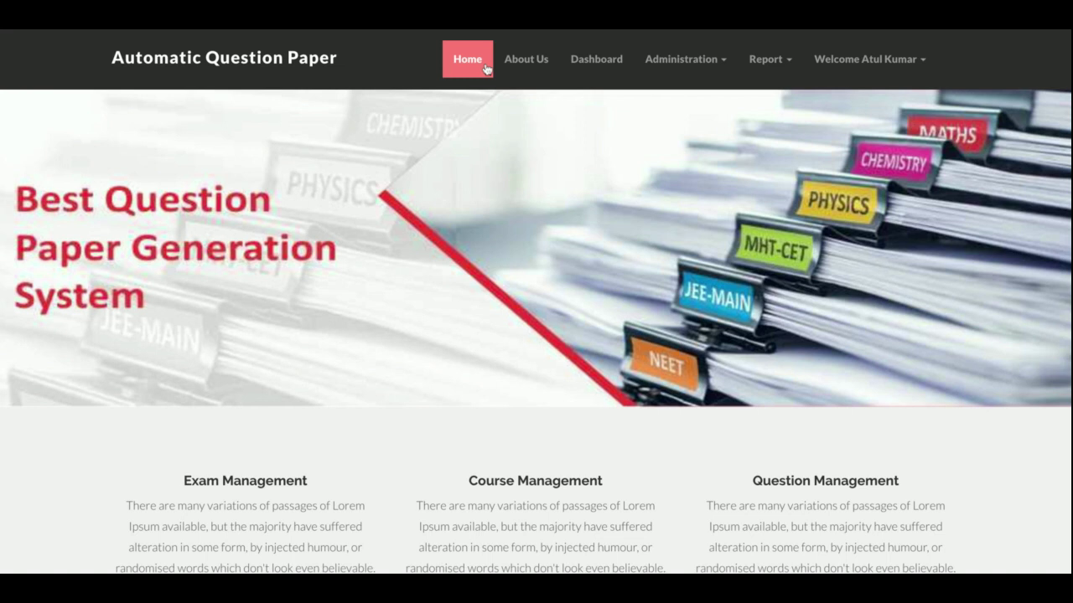
pyautogui.click(520, 65)
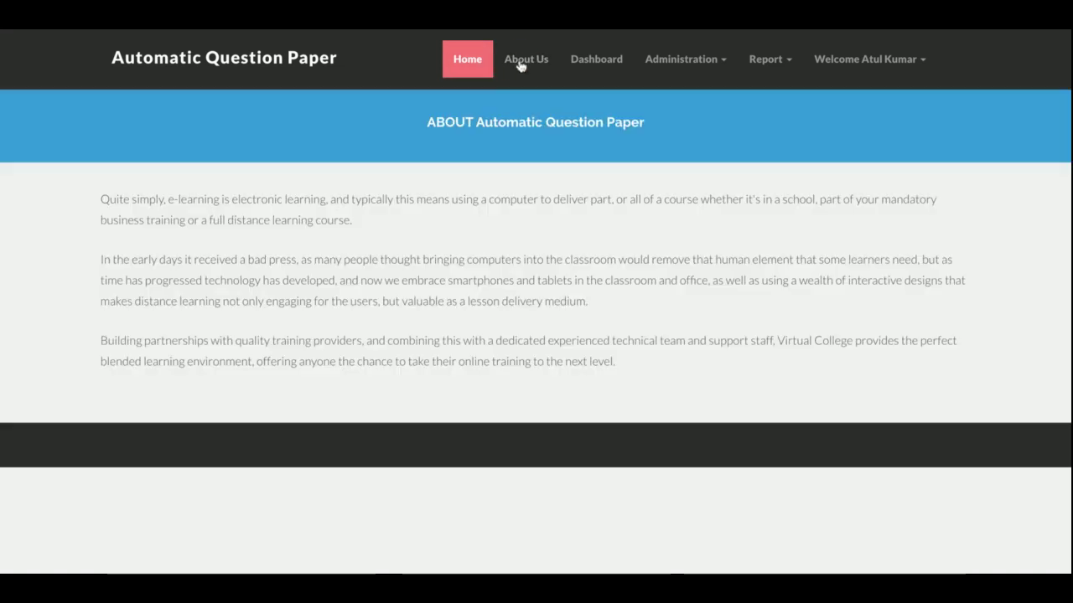
pyautogui.click(592, 65)
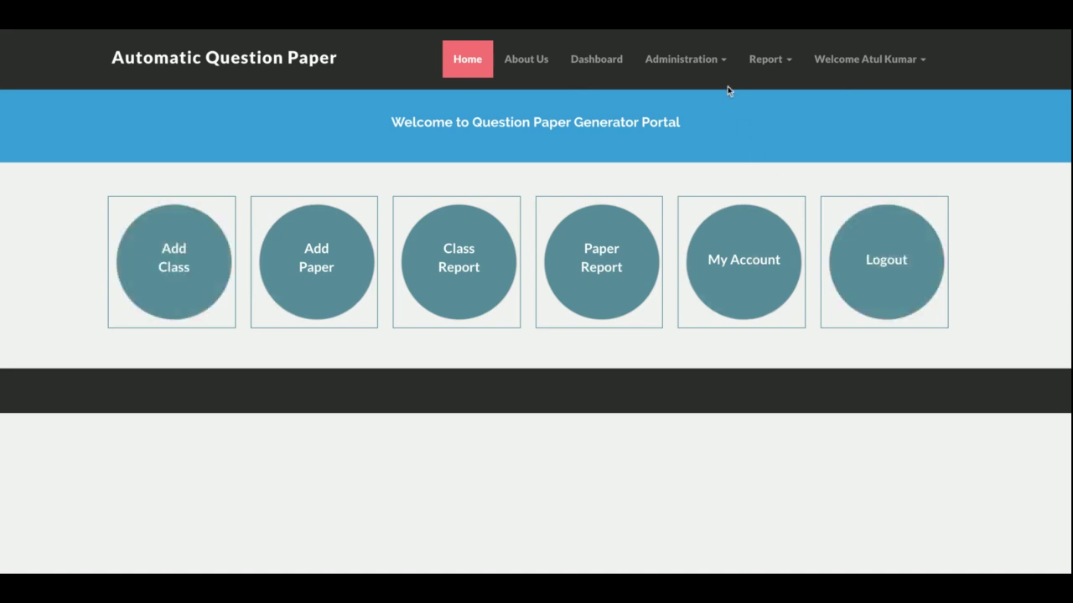
# View the Add Class form and the Add Question Paper form, including its class selection list.
pyautogui.click(705, 62)
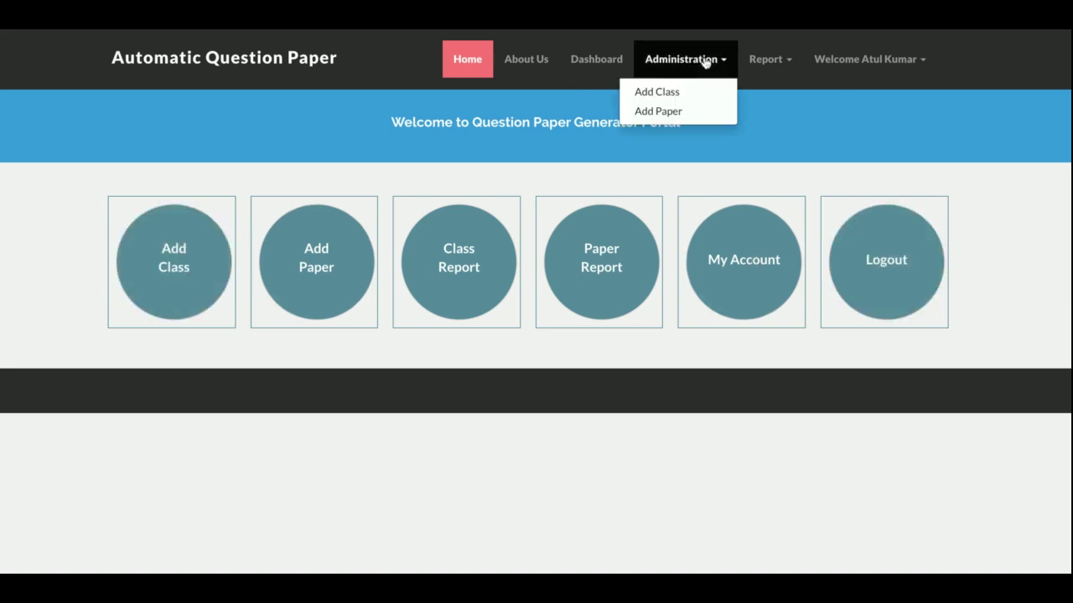
pyautogui.click(661, 92)
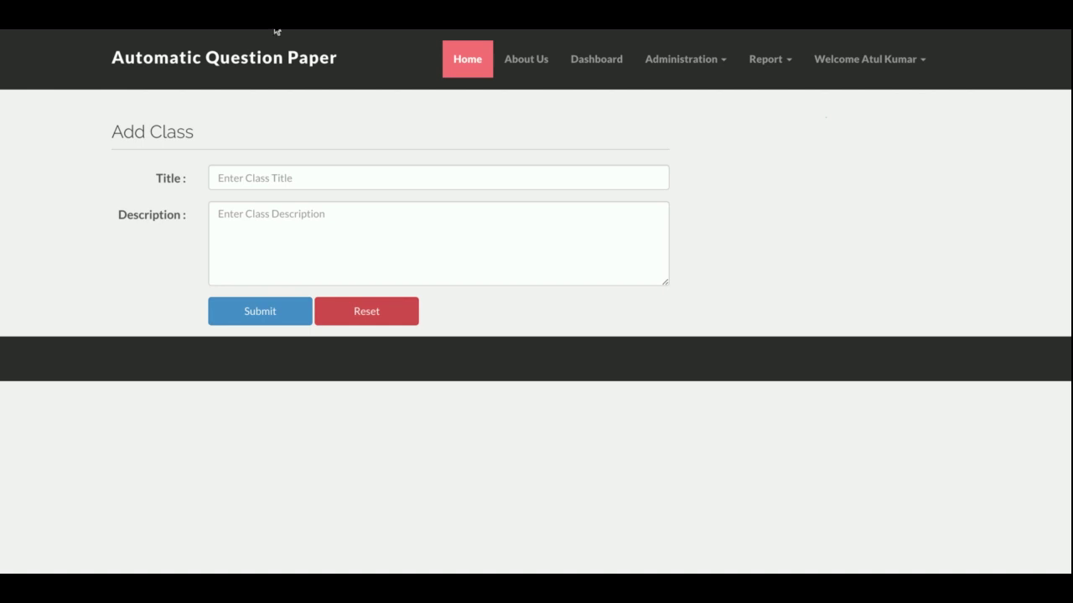
pyautogui.click(712, 65)
pyautogui.click(662, 111)
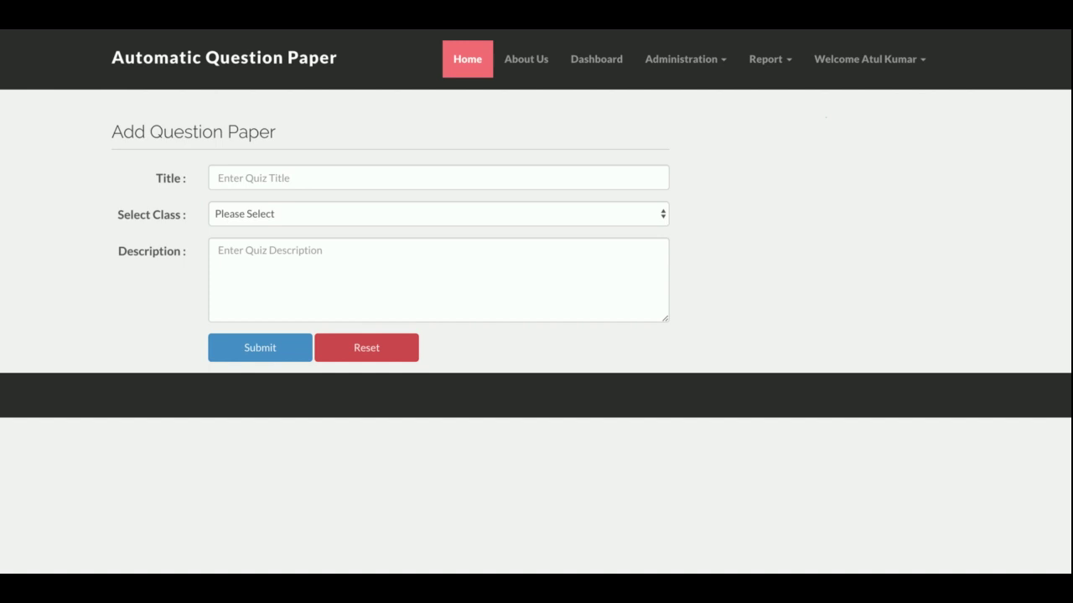
pyautogui.click(405, 220)
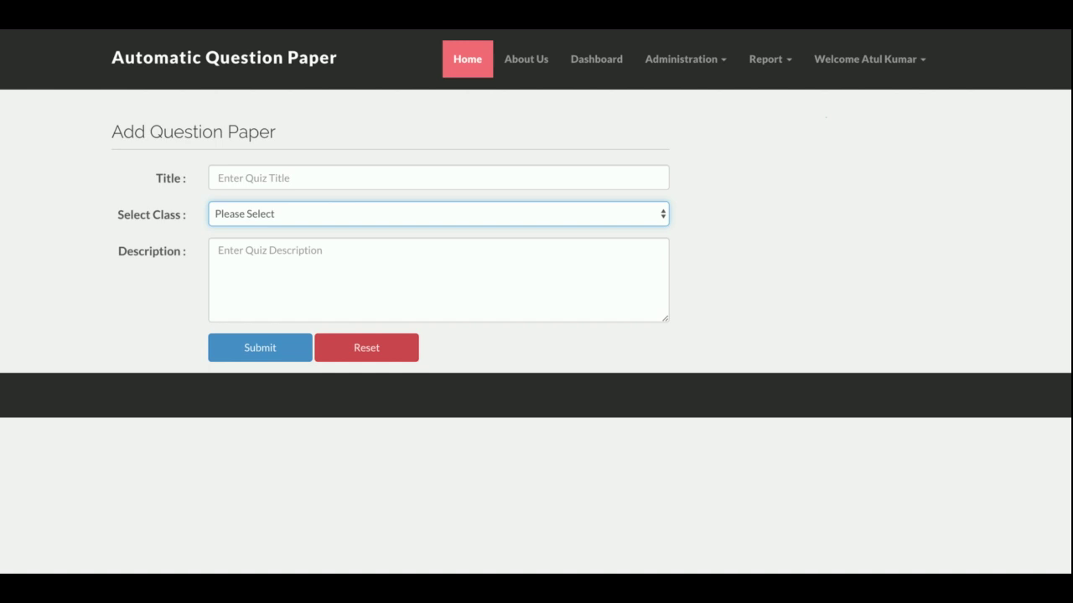
# Open the BCA class from the class report for editing and submit its record without changes.
pyautogui.click(685, 62)
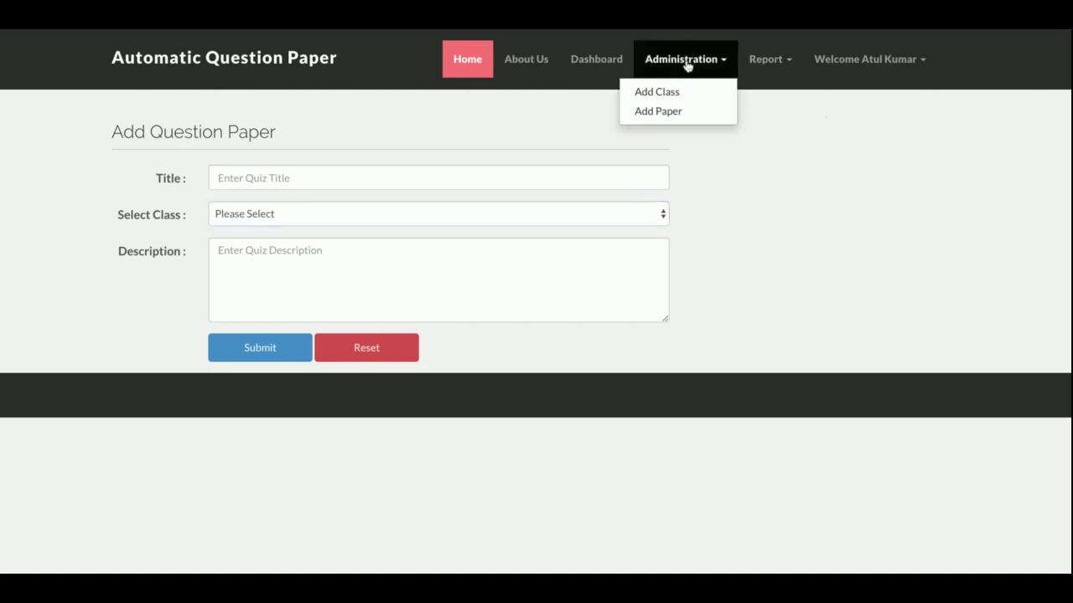
pyautogui.click(762, 75)
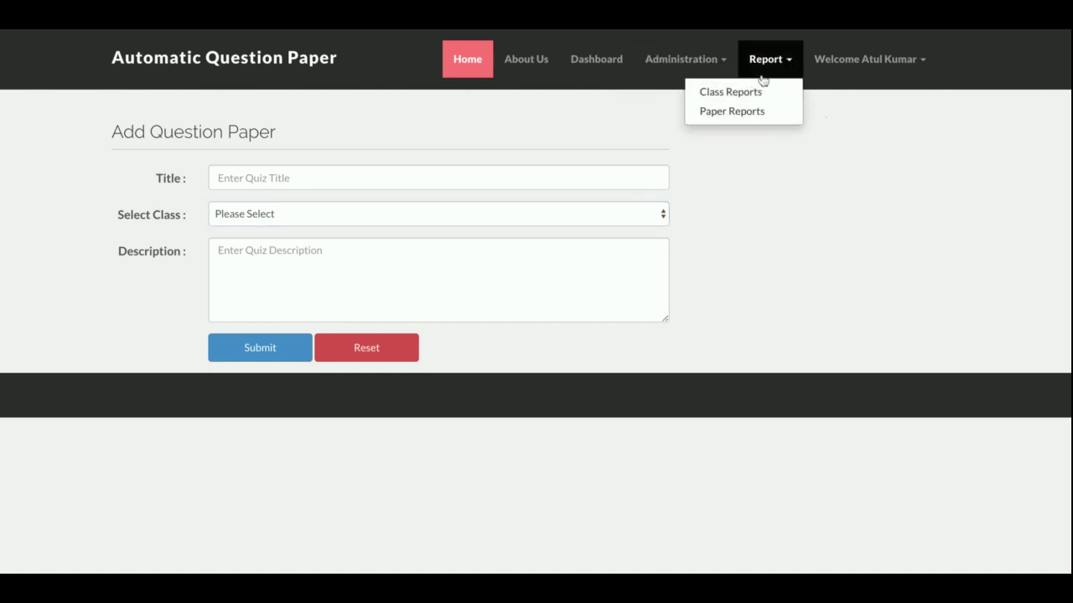
pyautogui.click(756, 94)
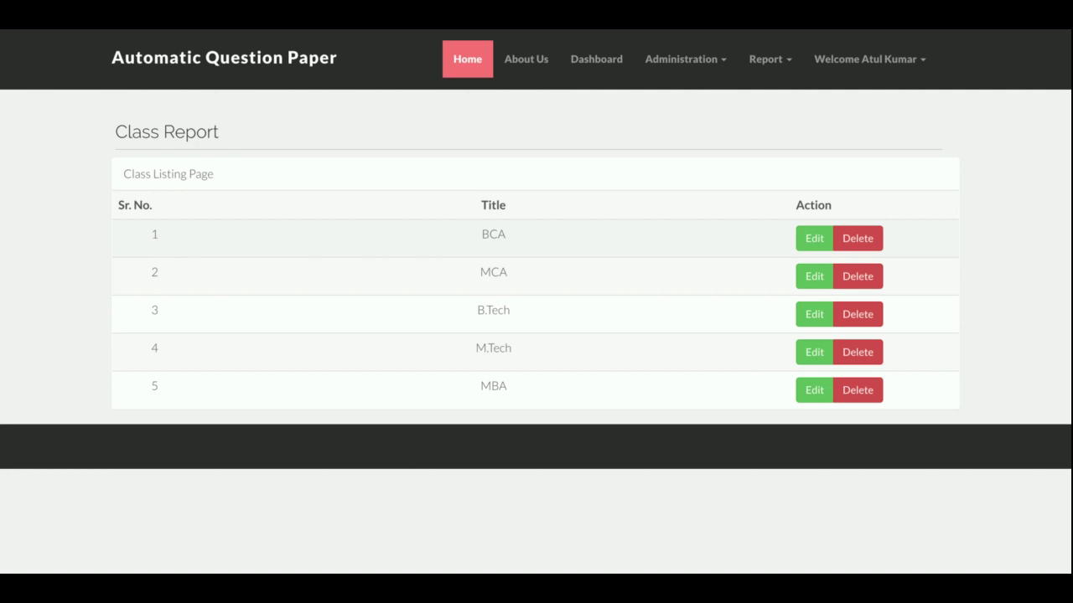
pyautogui.click(804, 243)
pyautogui.click(270, 312)
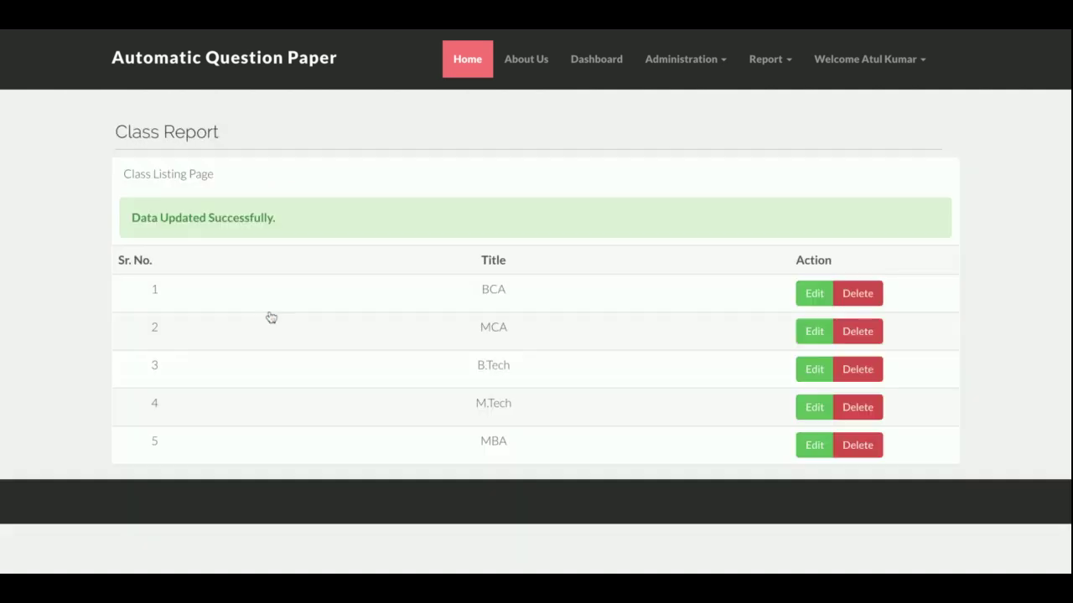
# Open the question paper report and view the questions of the PHP Exam paper.
pyautogui.click(766, 72)
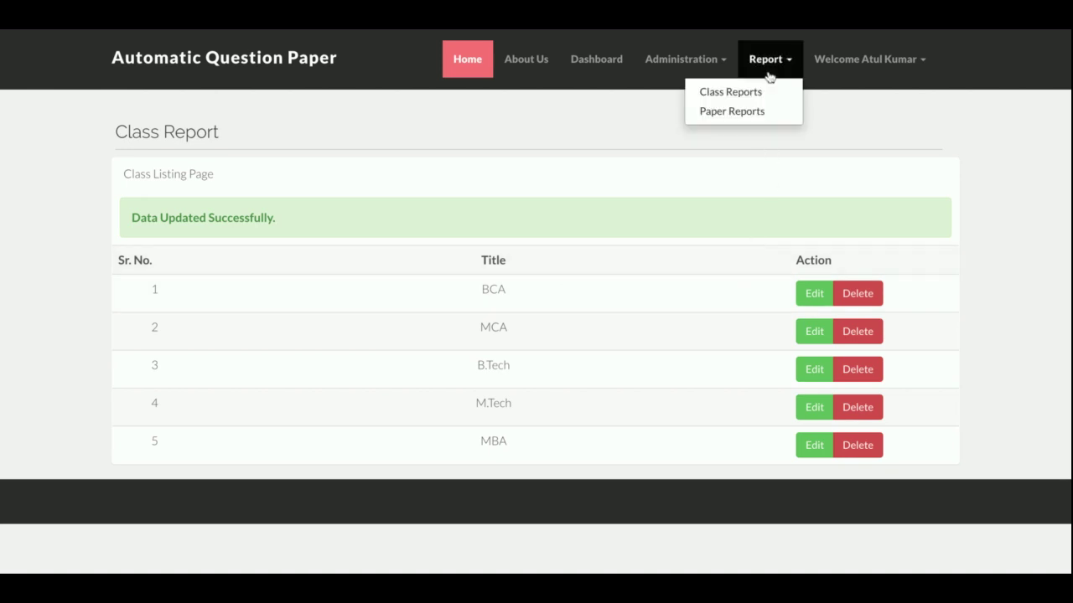
pyautogui.click(753, 114)
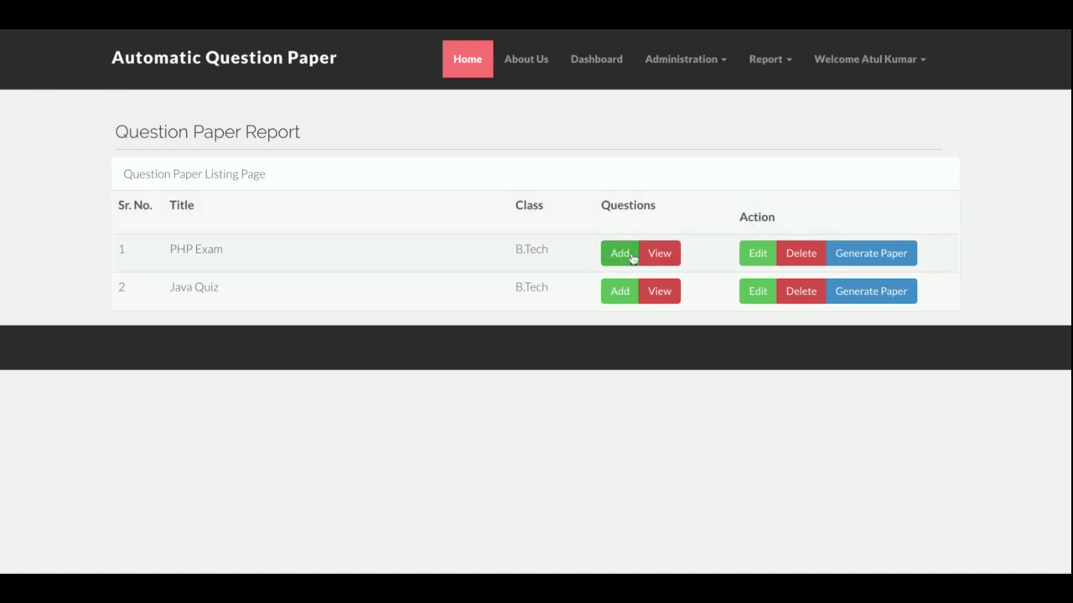
pyautogui.click(658, 254)
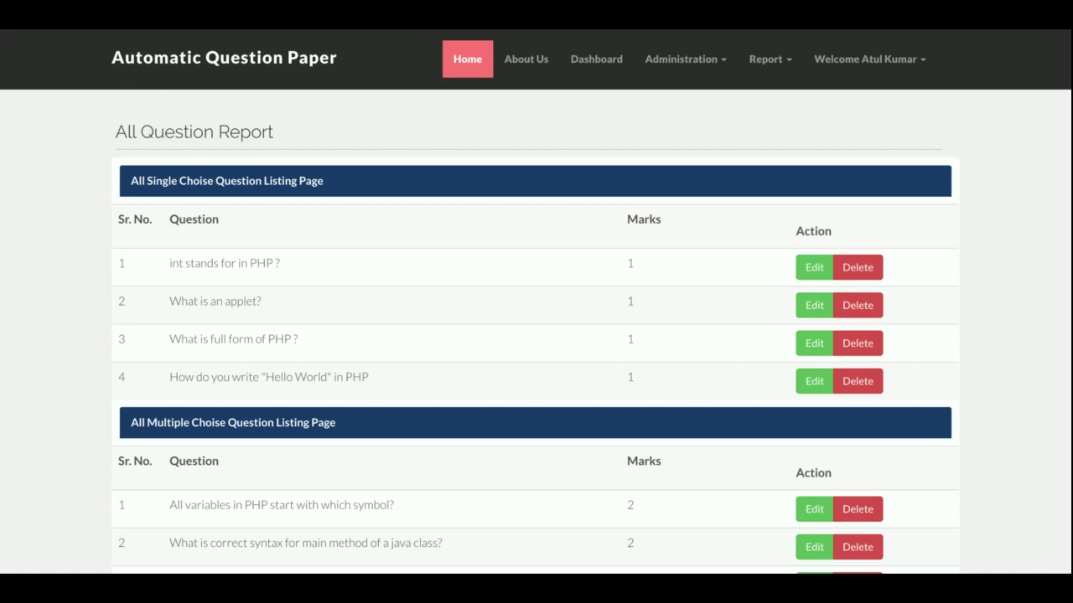
# Examine the single choice, multiple choice and subjective question lists in the All Question Report.
pyautogui.tripleClick(185, 176)
pyautogui.tripleClick(230, 423)
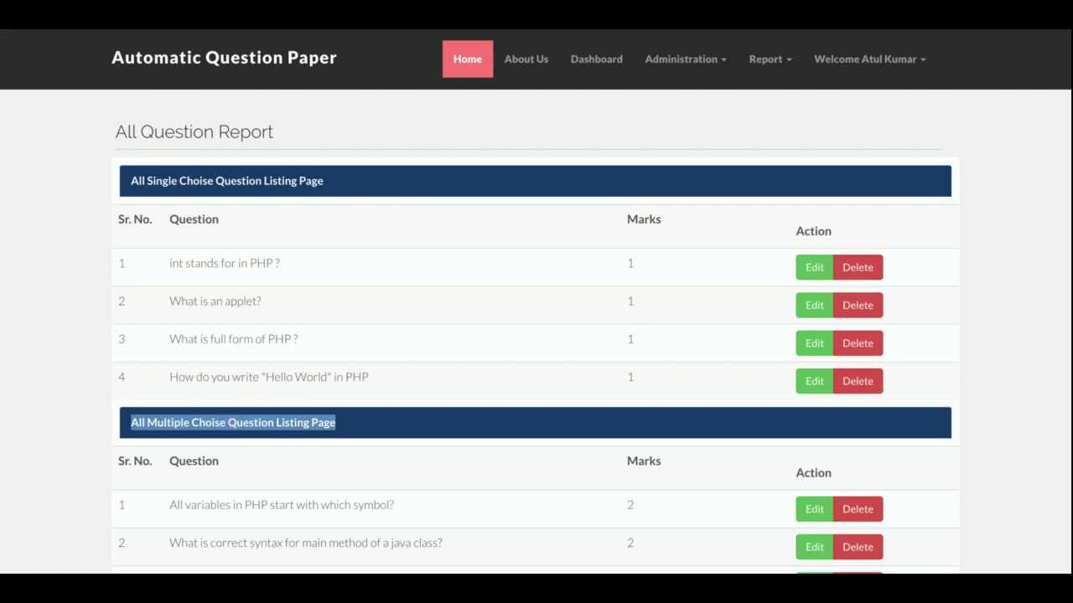
pyautogui.scroll(-1, 154, 378)
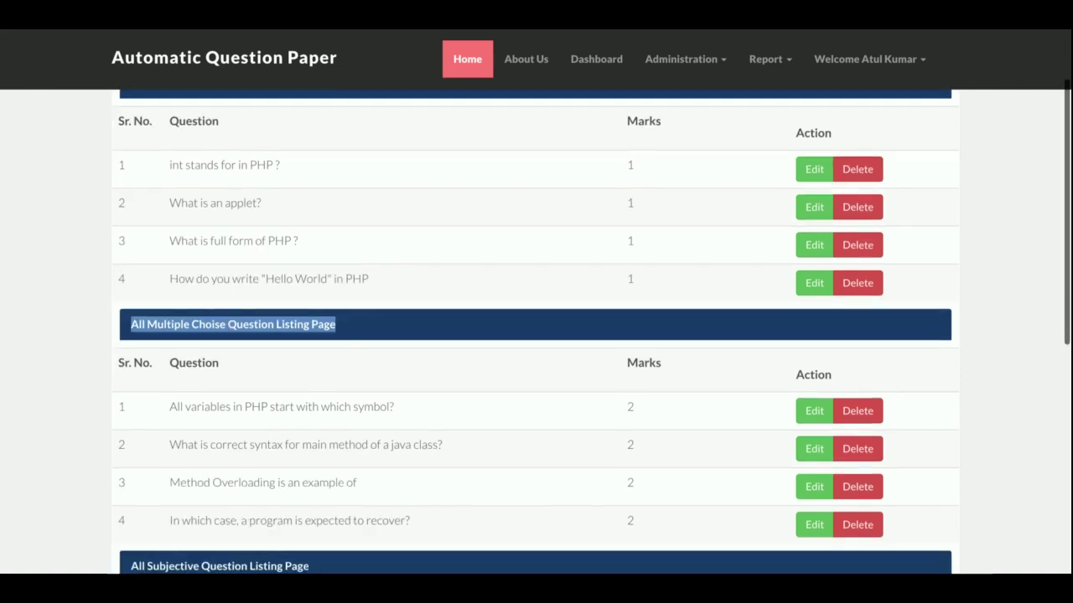
pyautogui.scroll(-2, 271, 311)
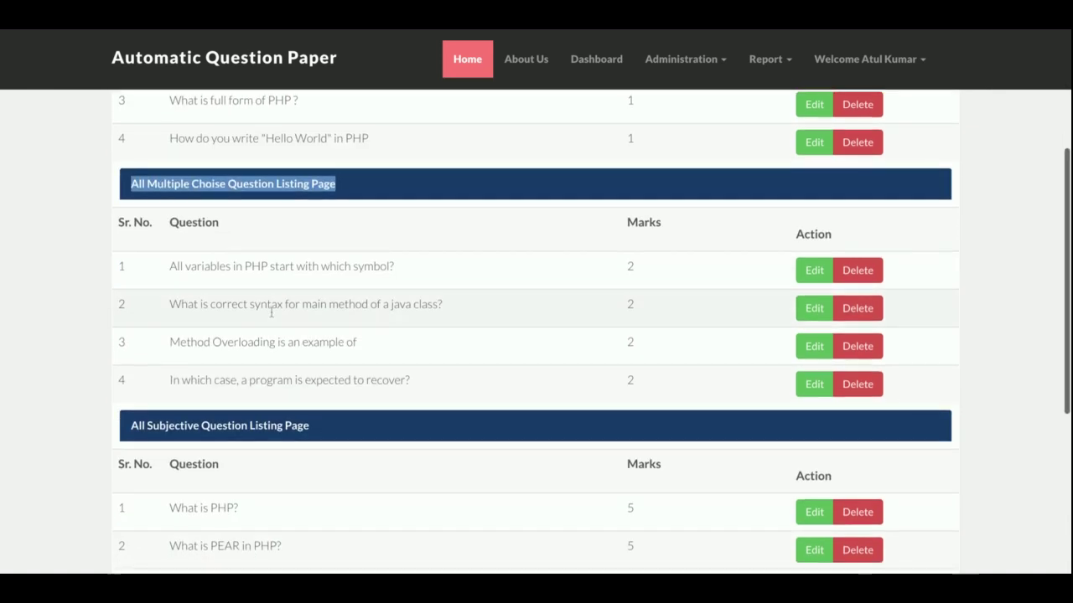
pyautogui.tripleClick(234, 435)
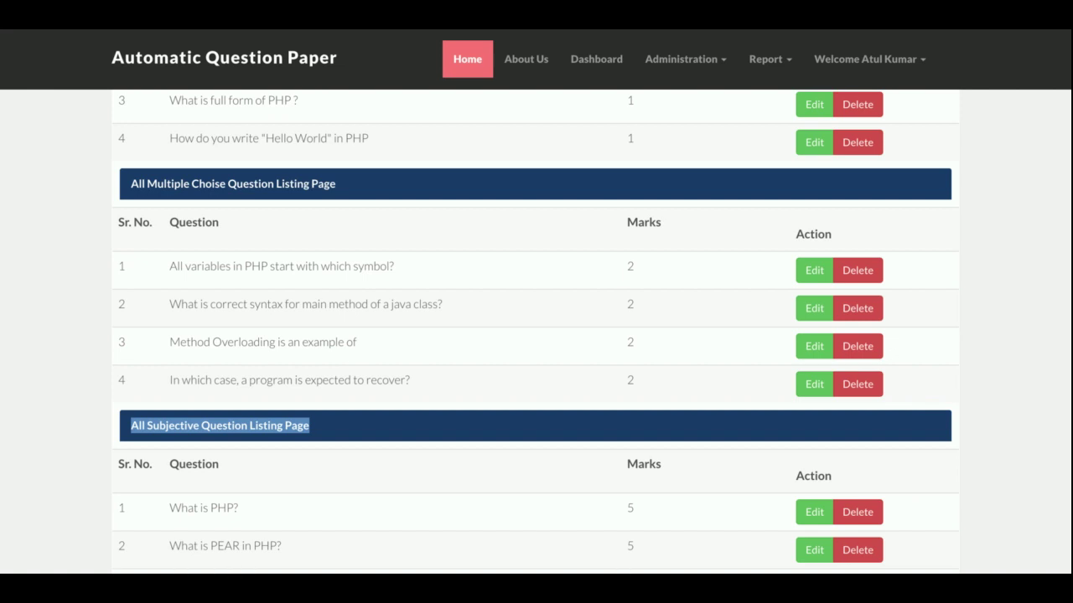
pyautogui.scroll(-3, 536, 335)
pyautogui.scroll(6, 537, 335)
pyautogui.scroll(-1, 536, 335)
pyautogui.scroll(-6, 537, 335)
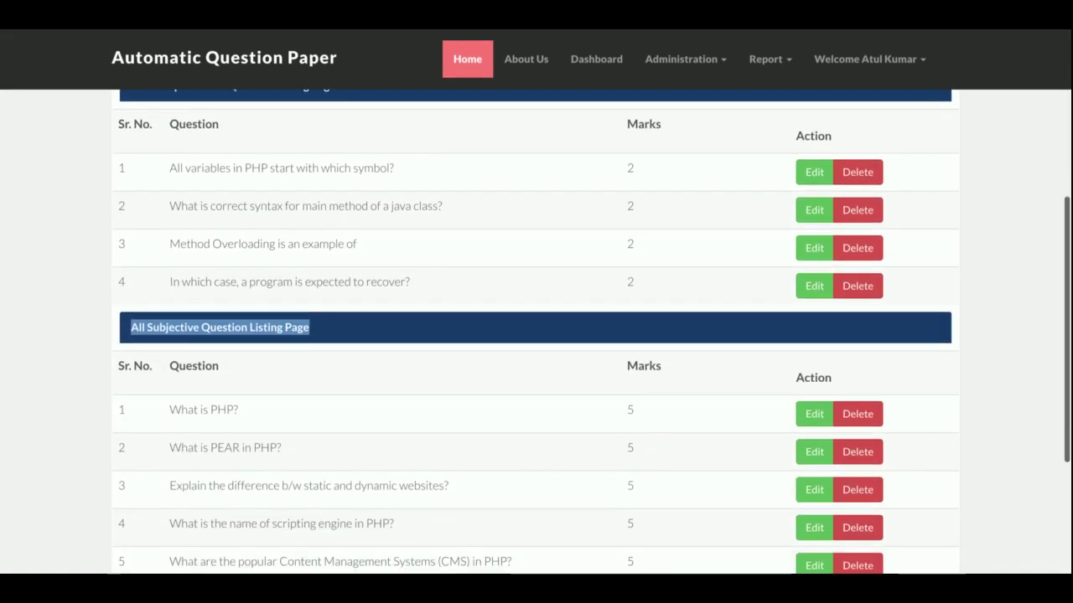
pyautogui.scroll(7, 537, 335)
pyautogui.scroll(-1, 210, 370)
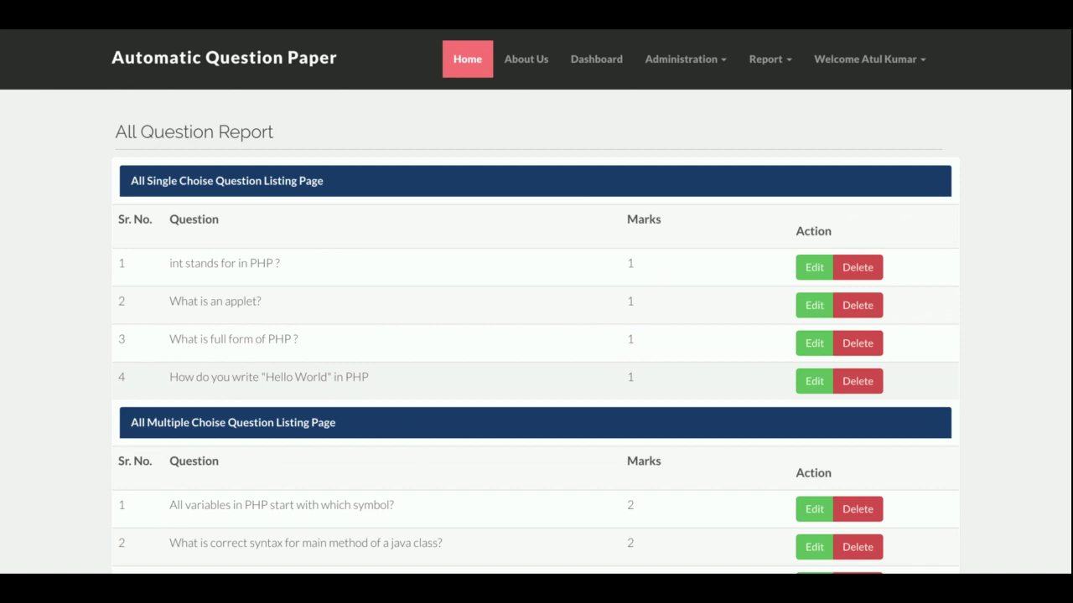
pyautogui.click(158, 179)
pyautogui.scroll(-3, 187, 285)
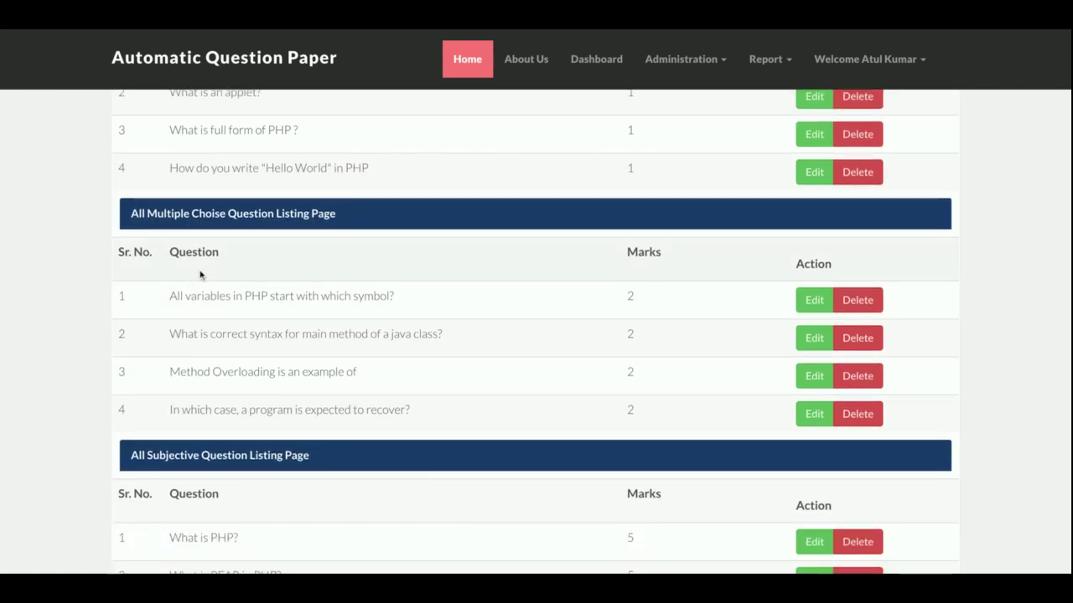
pyautogui.scroll(-1, 200, 274)
pyautogui.scroll(-1, 200, 274)
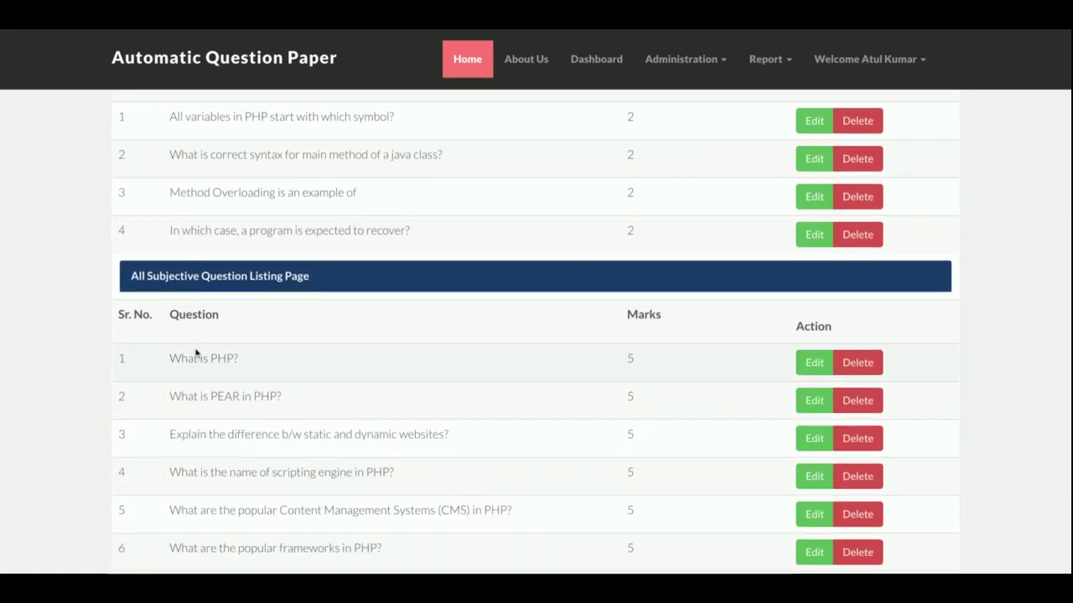
pyautogui.scroll(-2, 195, 352)
pyautogui.scroll(7, 196, 352)
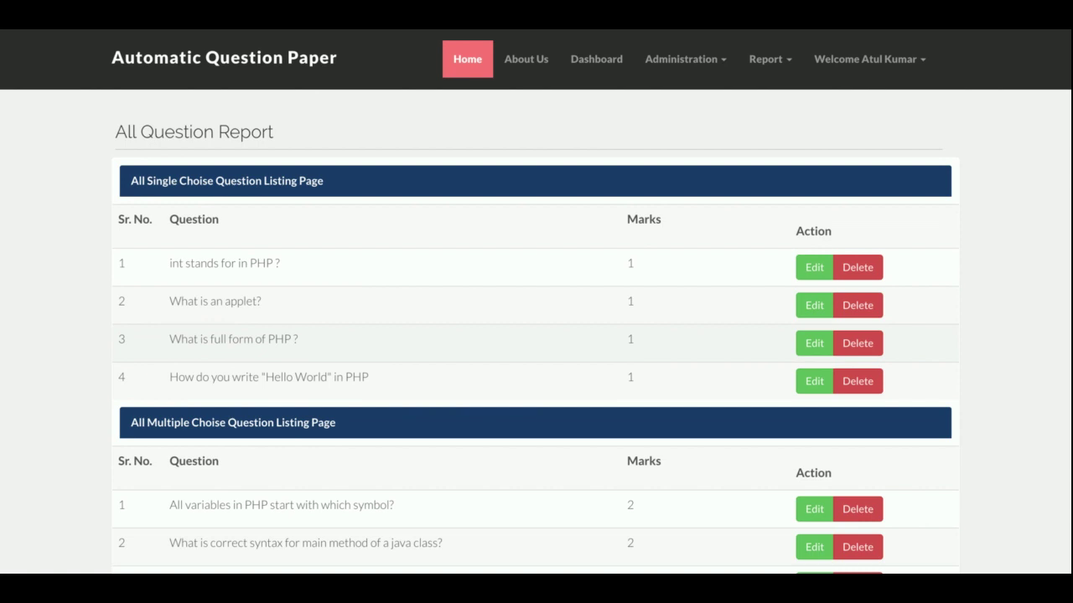
# View the edit form of the single choice question "int stands for in PHP ?" and return to the question paper report.
pyautogui.click(692, 60)
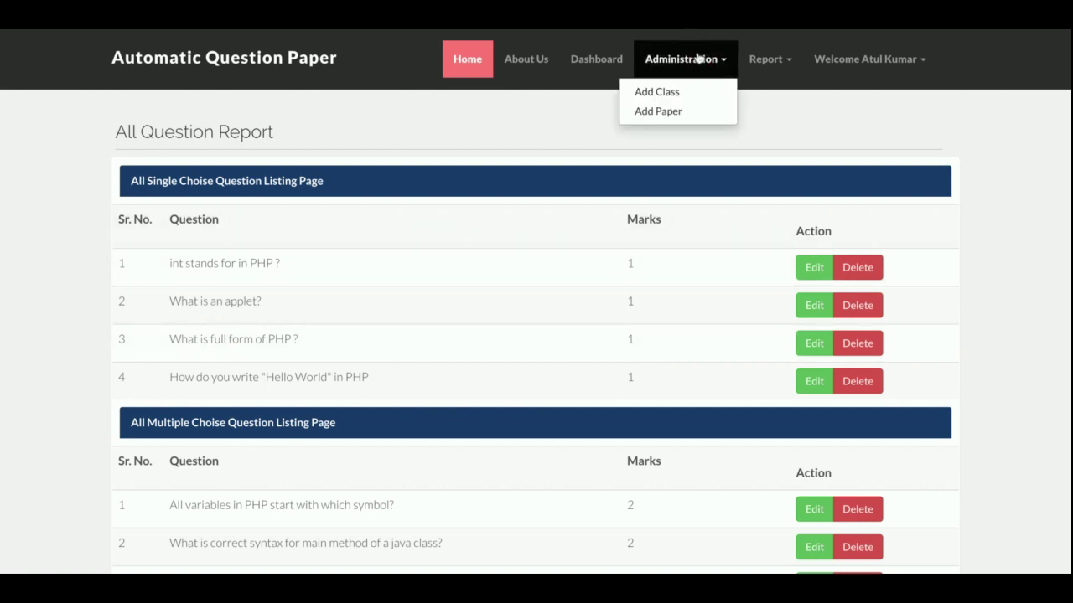
pyautogui.click(773, 59)
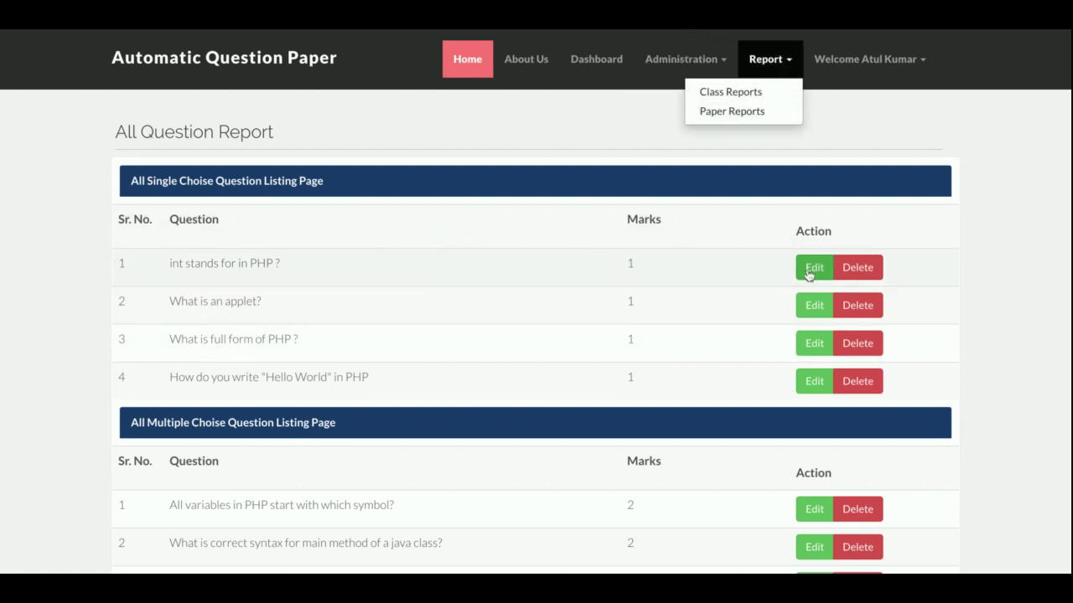
pyautogui.press('Escape')
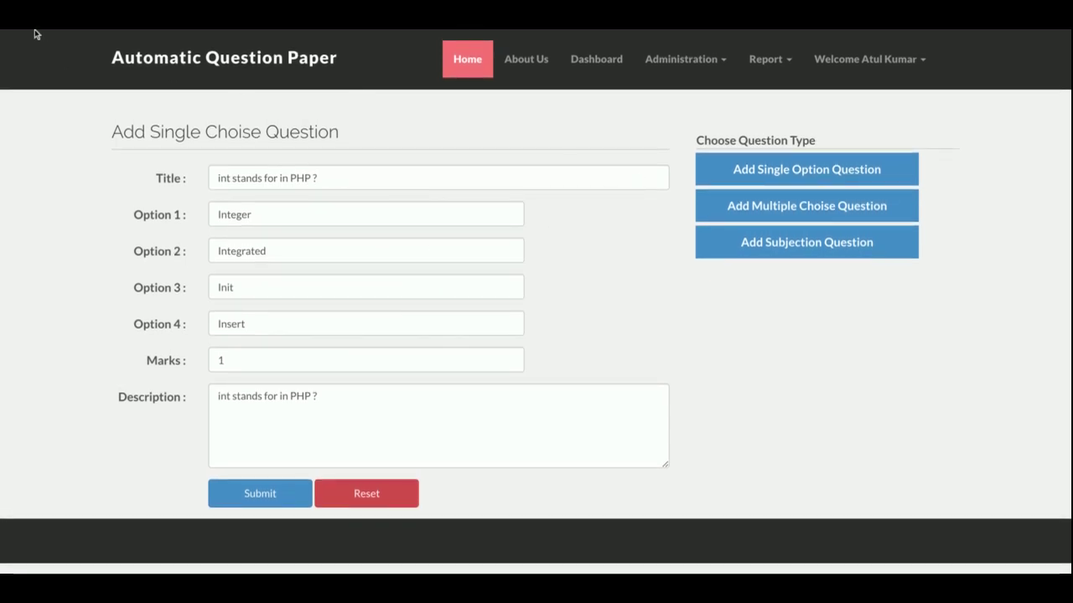
pyautogui.click(764, 60)
pyautogui.click(749, 111)
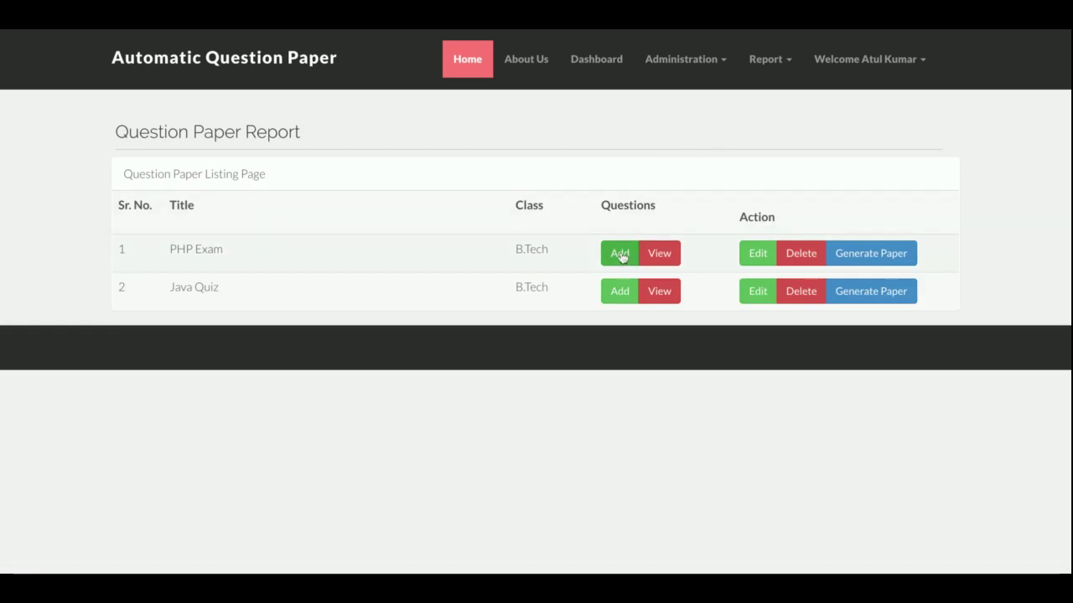
# Open the add-question form for the PHP Exam paper and view the single option, multiple choice and subjective question forms.
pyautogui.click(621, 256)
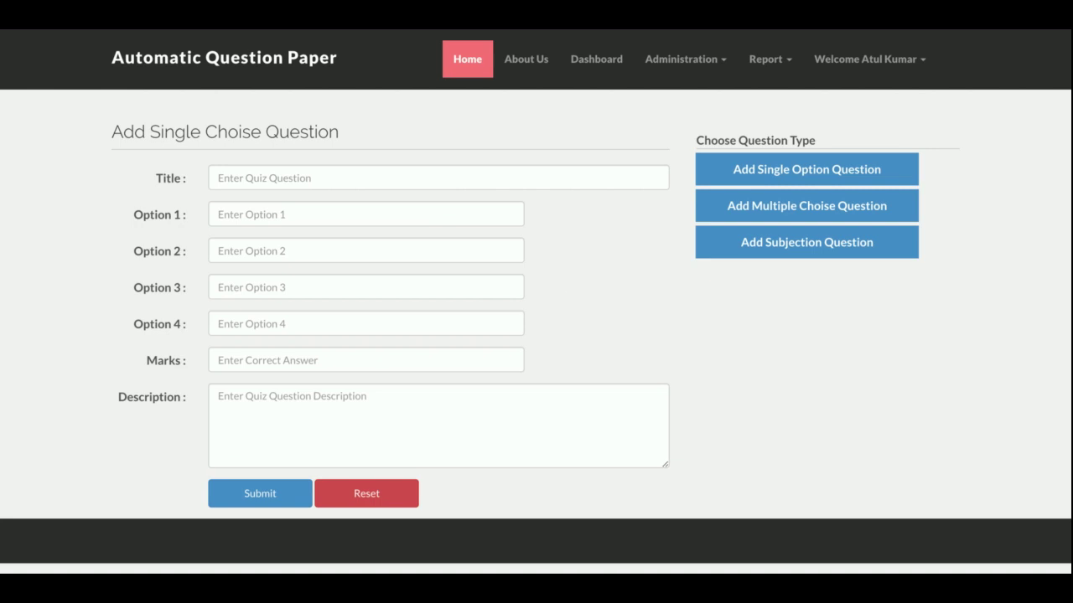
pyautogui.click(826, 176)
pyautogui.click(828, 203)
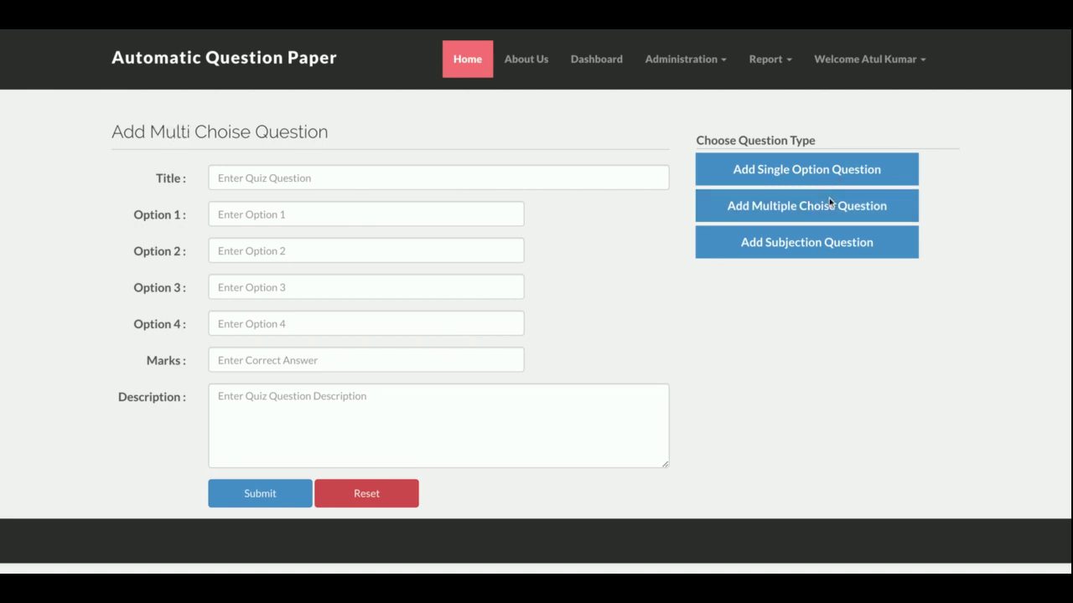
pyautogui.click(812, 213)
pyautogui.click(811, 250)
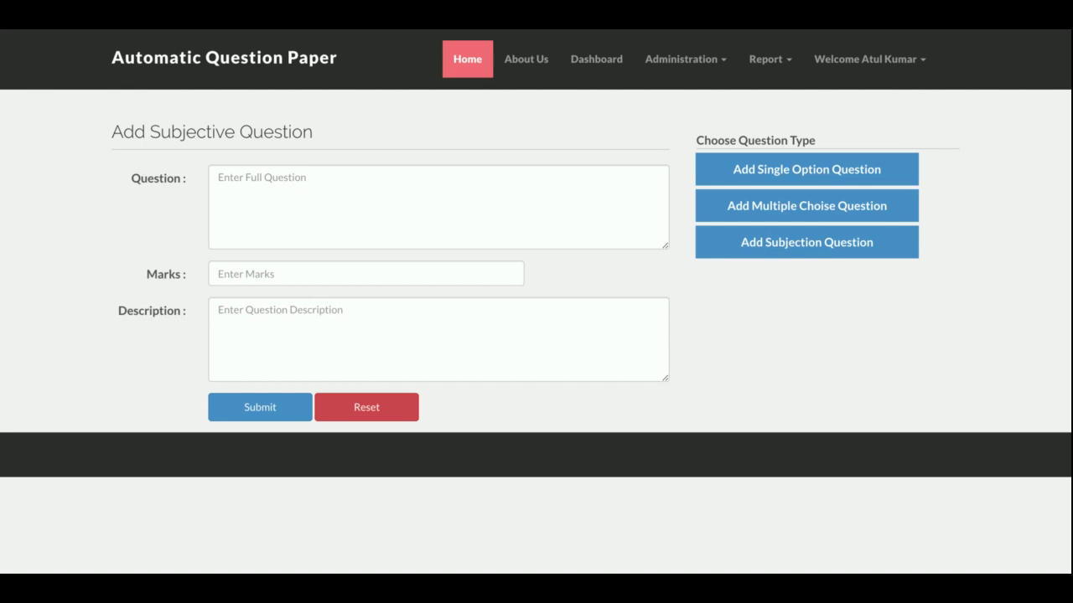
# Look over the description, marks and question fields of the subjective question form and the three question type choices.
pyautogui.click(277, 344)
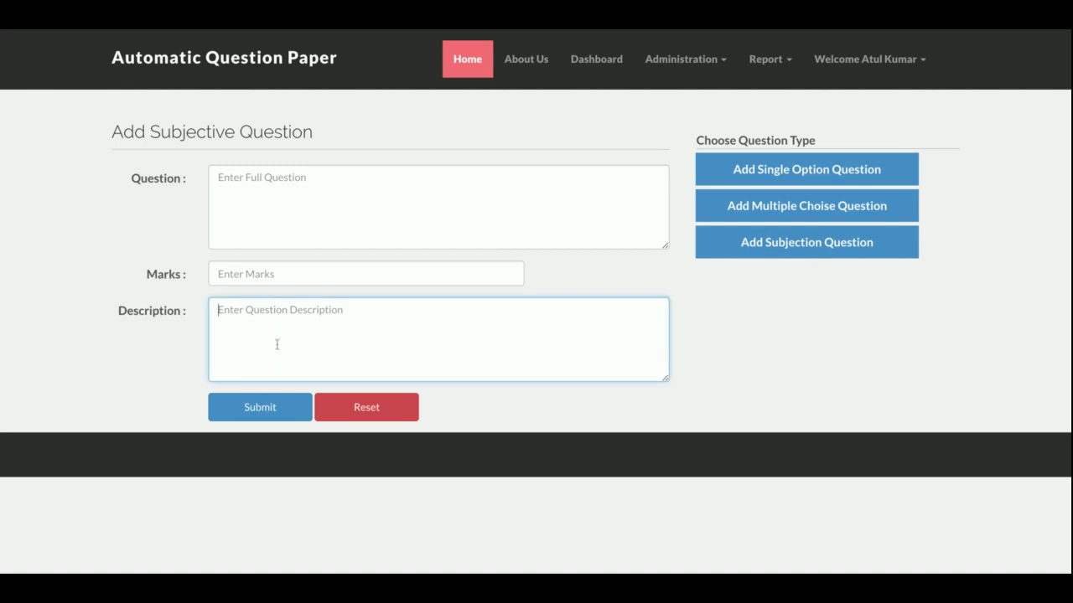
pyautogui.click(288, 275)
pyautogui.click(329, 220)
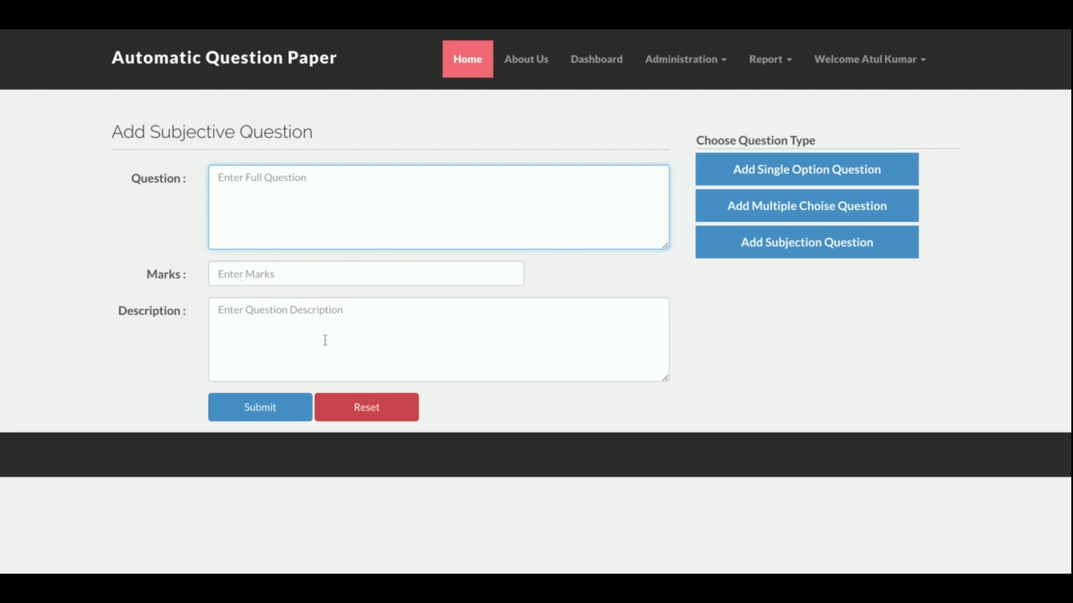
pyautogui.click(763, 170)
pyautogui.click(780, 213)
pyautogui.click(786, 248)
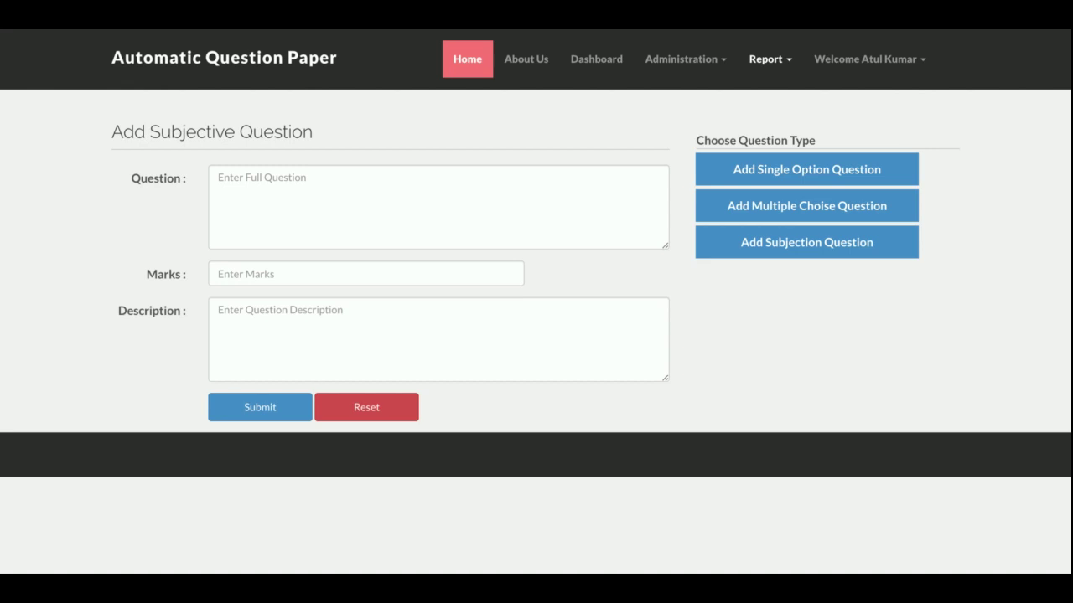
# Return to the question paper report, view the edit form of the PHP Exam paper and go back to the listing.
pyautogui.click(769, 60)
pyautogui.click(761, 113)
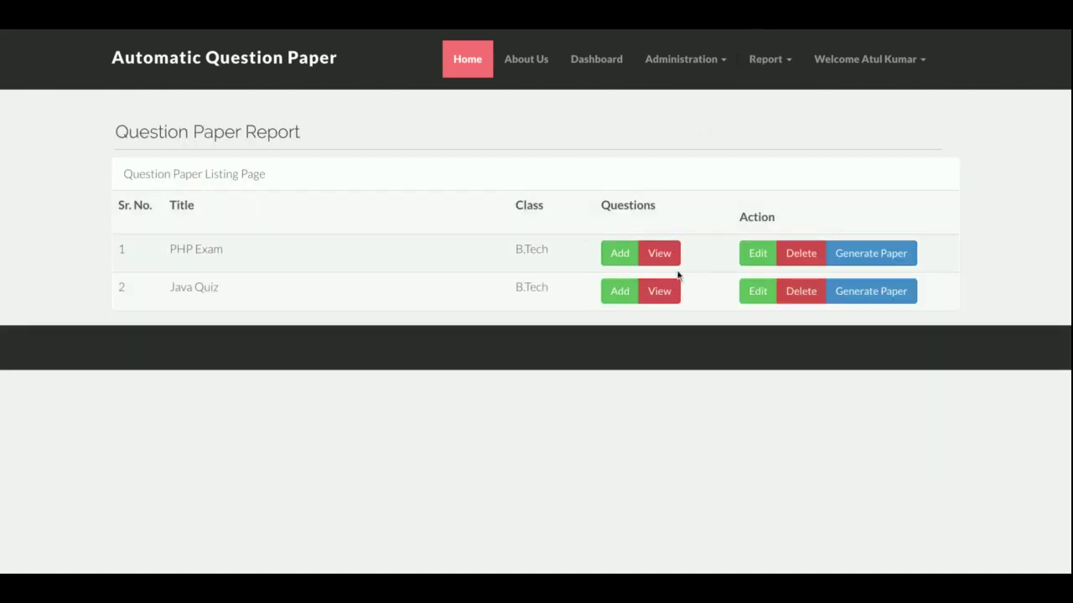
pyautogui.click(756, 253)
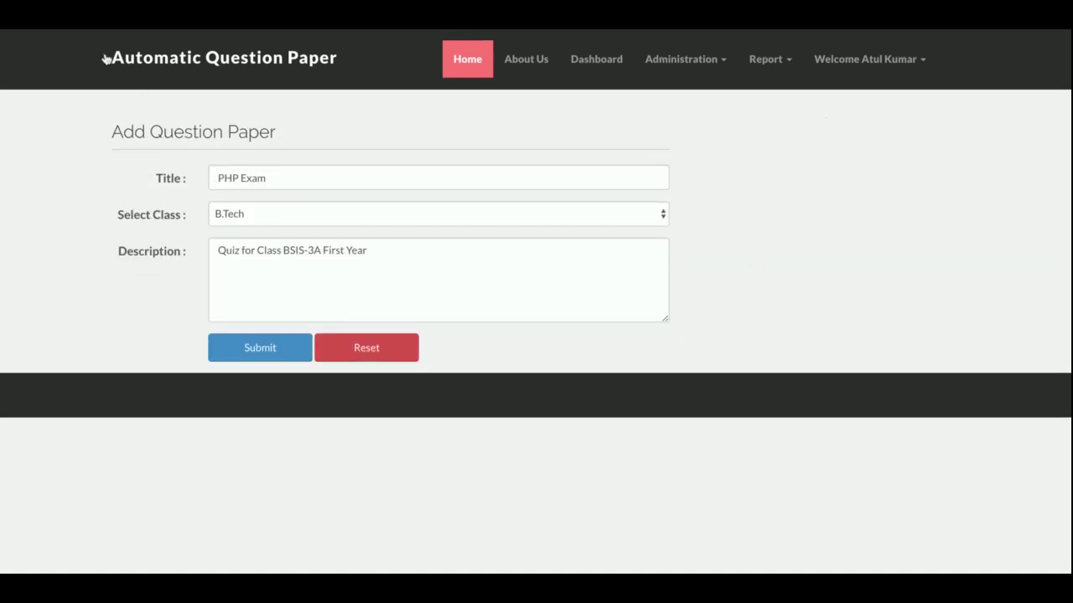
pyautogui.hotkey('alt', 'Left')
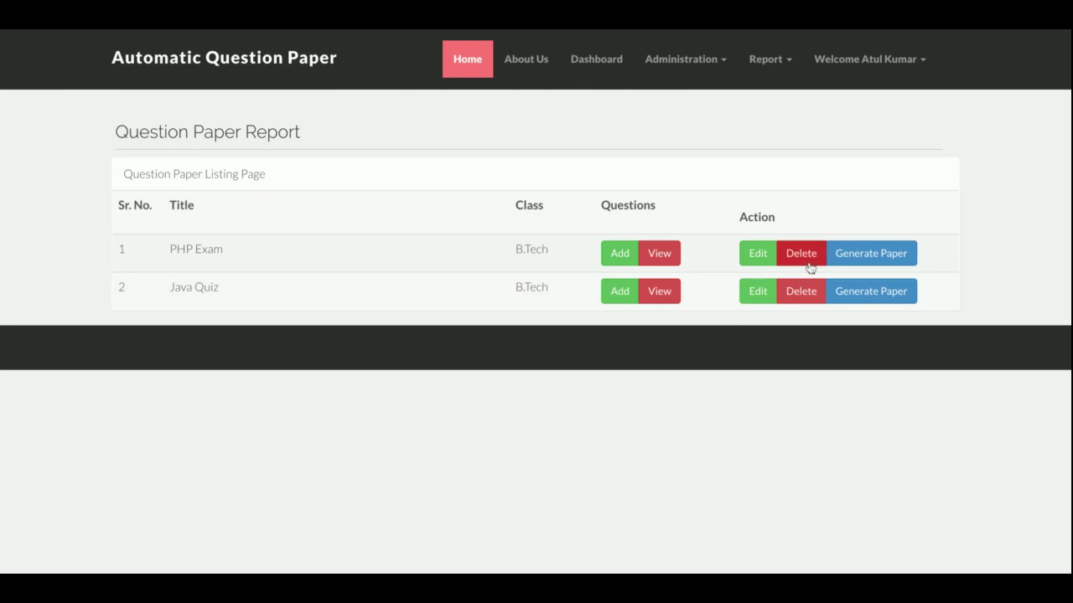
# Open the paper generation form for PHP Exam and examine its heading and the available question counts per type.
pyautogui.click(873, 254)
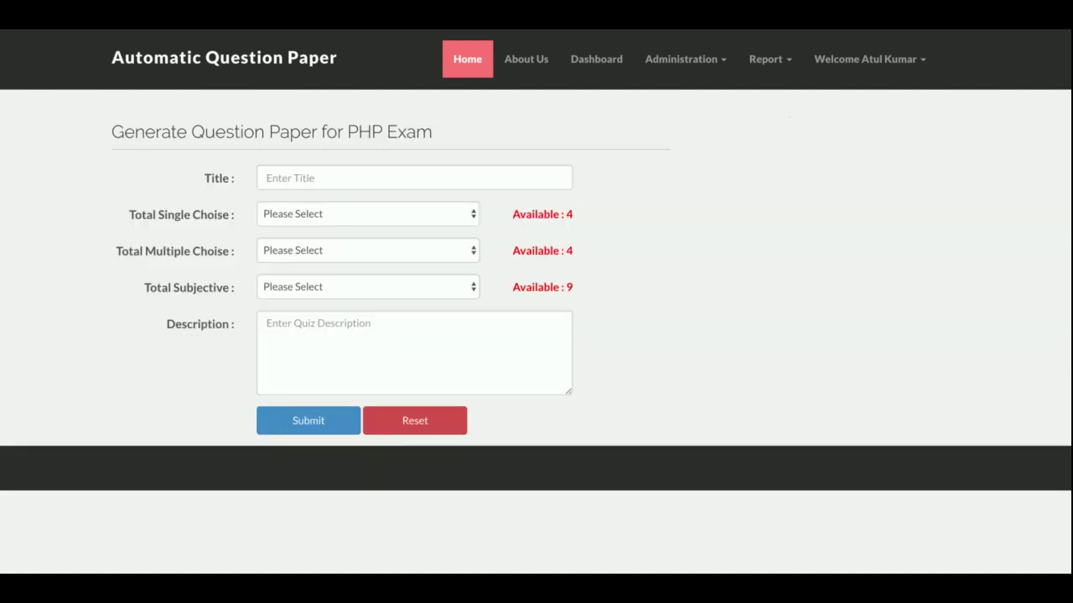
pyautogui.click(377, 181)
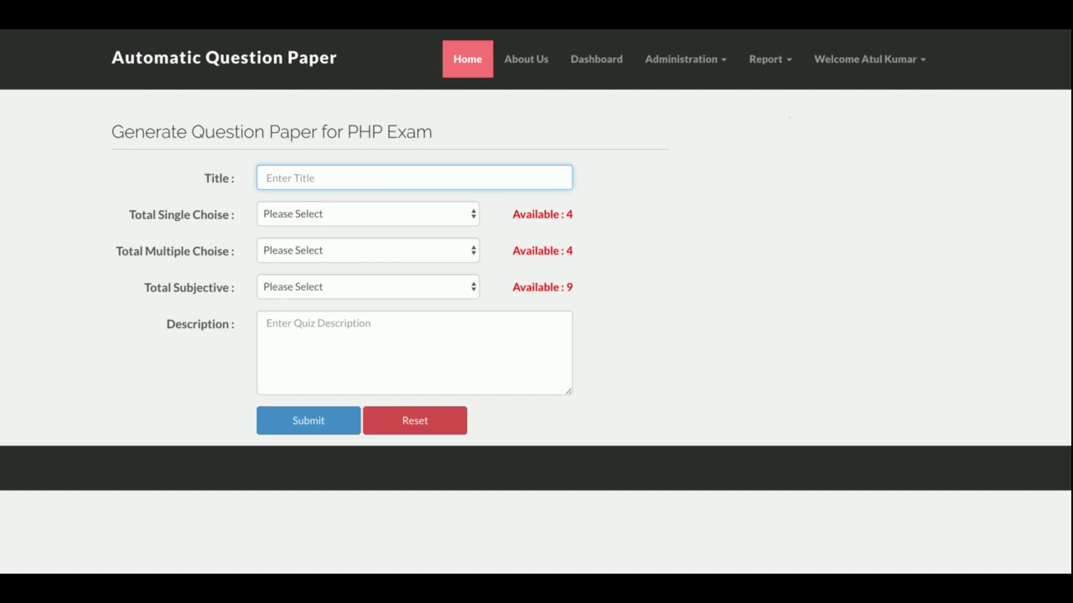
pyautogui.click(208, 125)
pyautogui.tripleClick(208, 124)
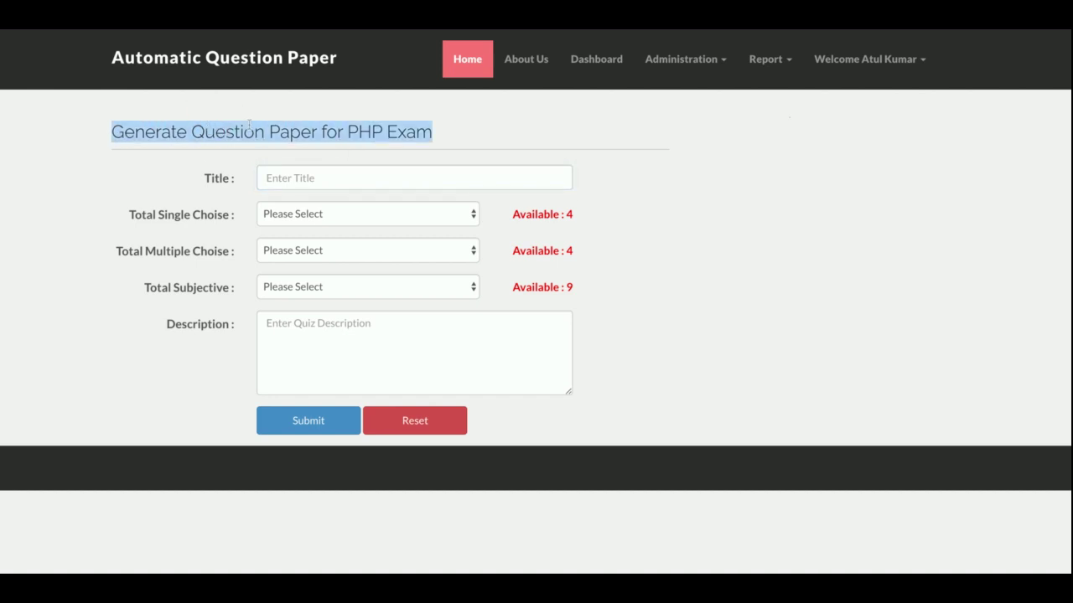
pyautogui.doubleClick(352, 135)
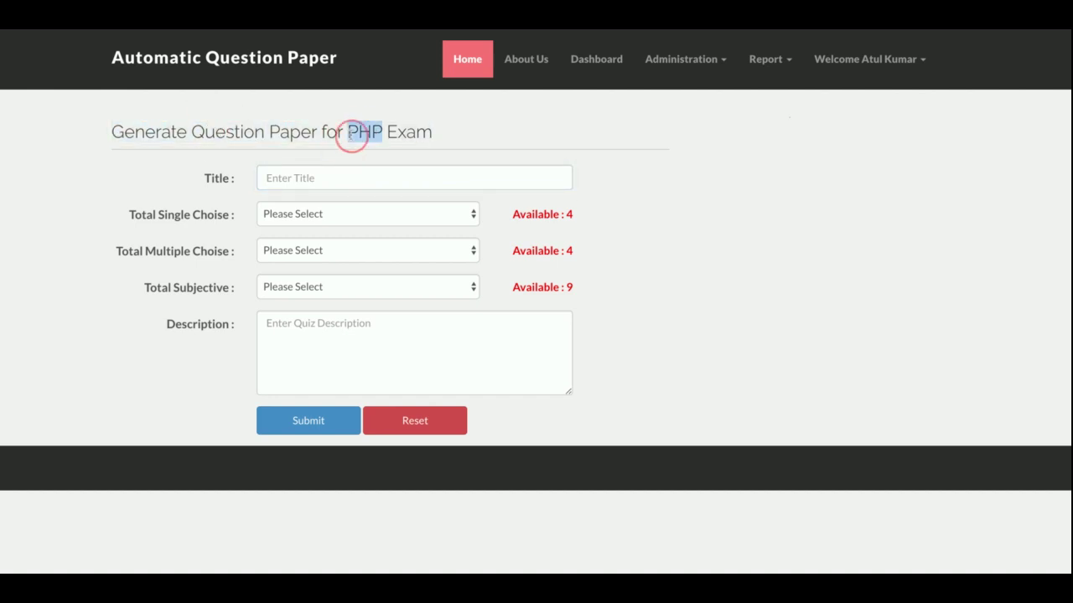
pyautogui.moveTo(553, 215); pyautogui.dragTo(511, 217)
pyautogui.click(511, 216)
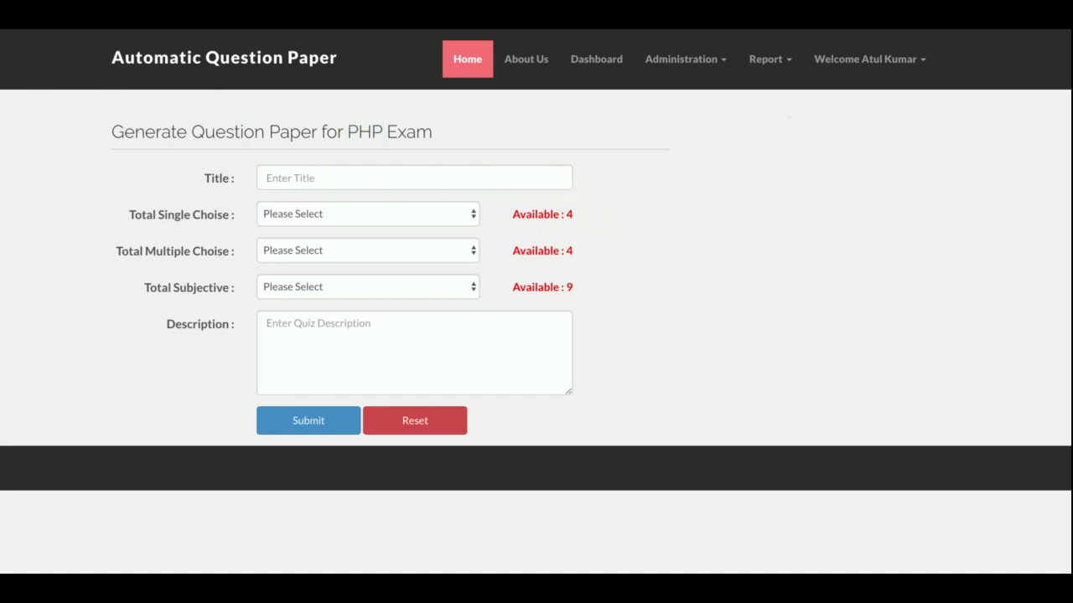
pyautogui.doubleClick(535, 252)
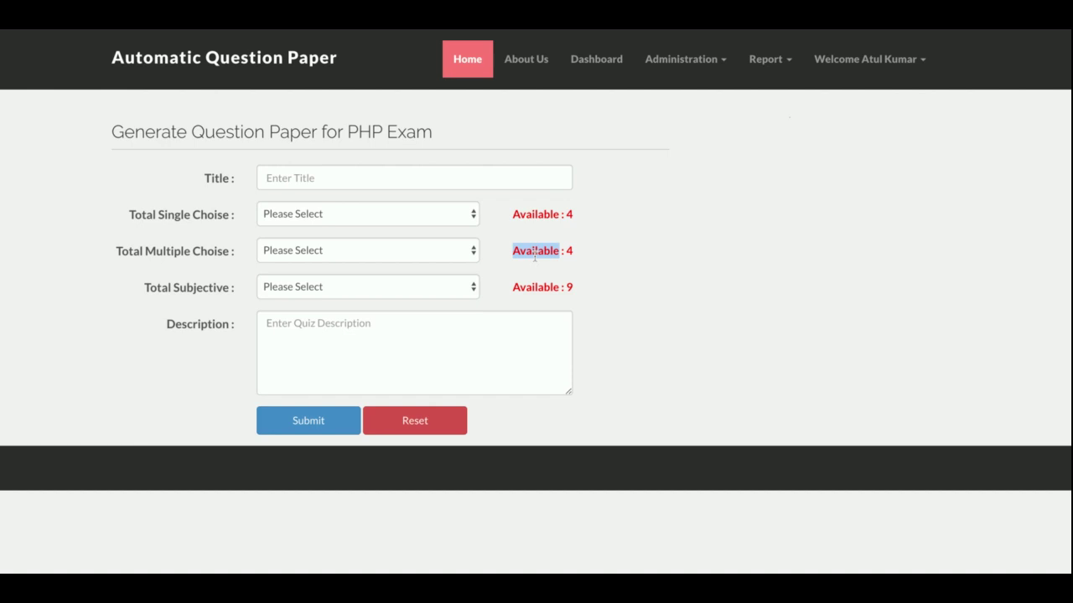
pyautogui.doubleClick(540, 287)
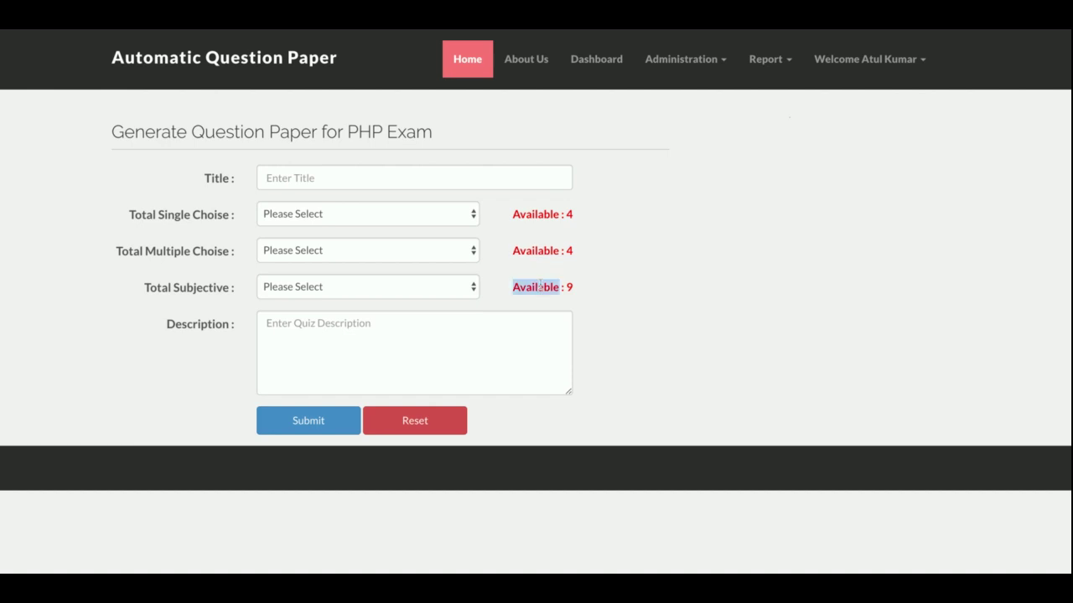
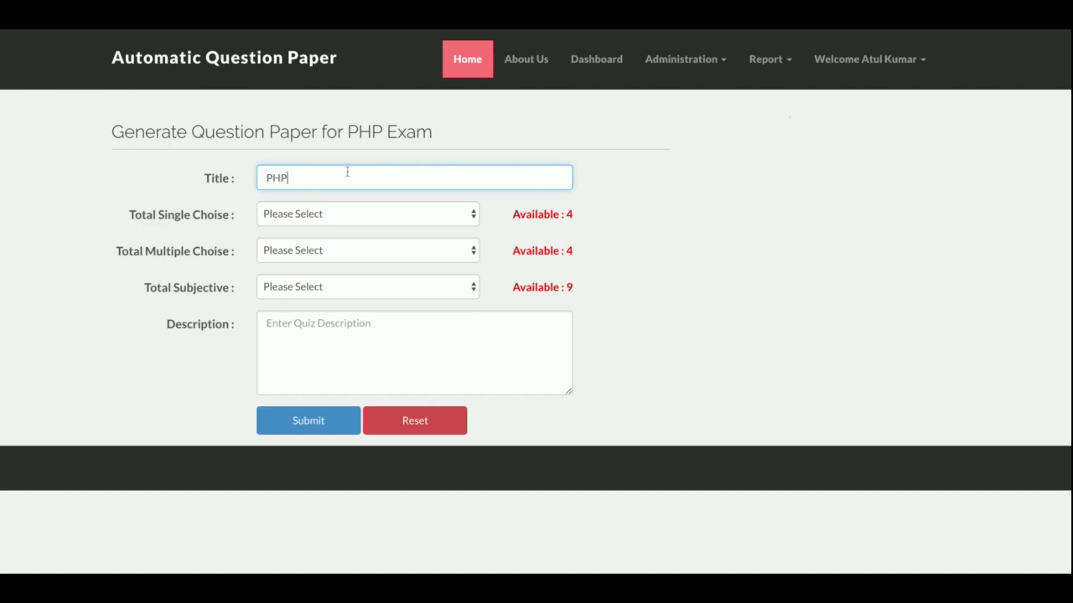
# Enter "PHP For Beginer Exam" as the title of the generated question paper.
pyautogui.press('BackSpace')
pyautogui.press('BackSpace')
pyautogui.write('or Begineer Exam')
pyautogui.doubleClick(317, 186)
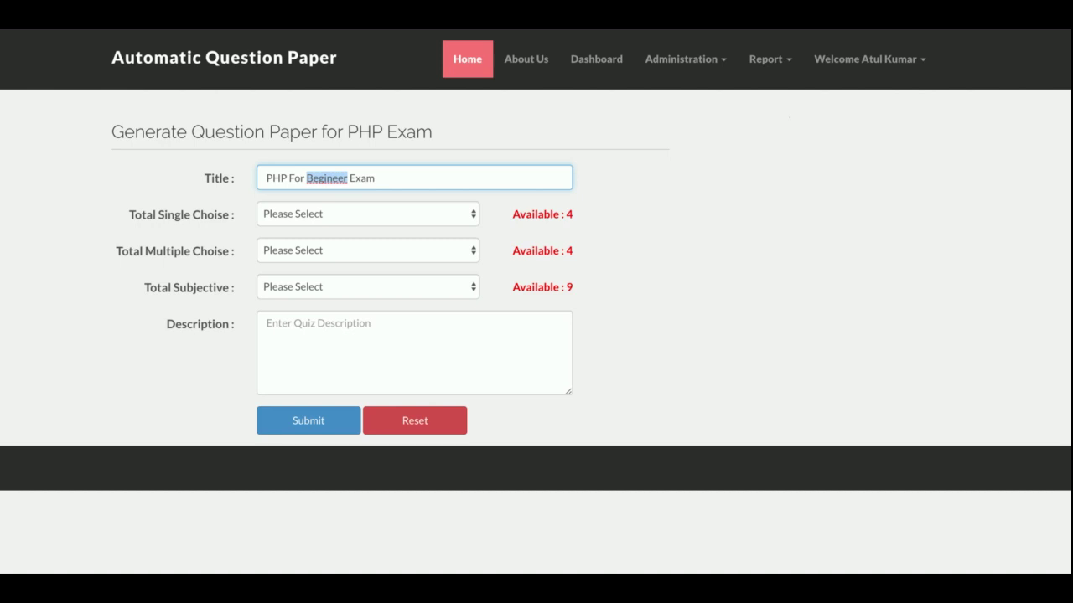
pyautogui.click(333, 179)
pyautogui.press('BackSpace')
pyautogui.press('Delete')
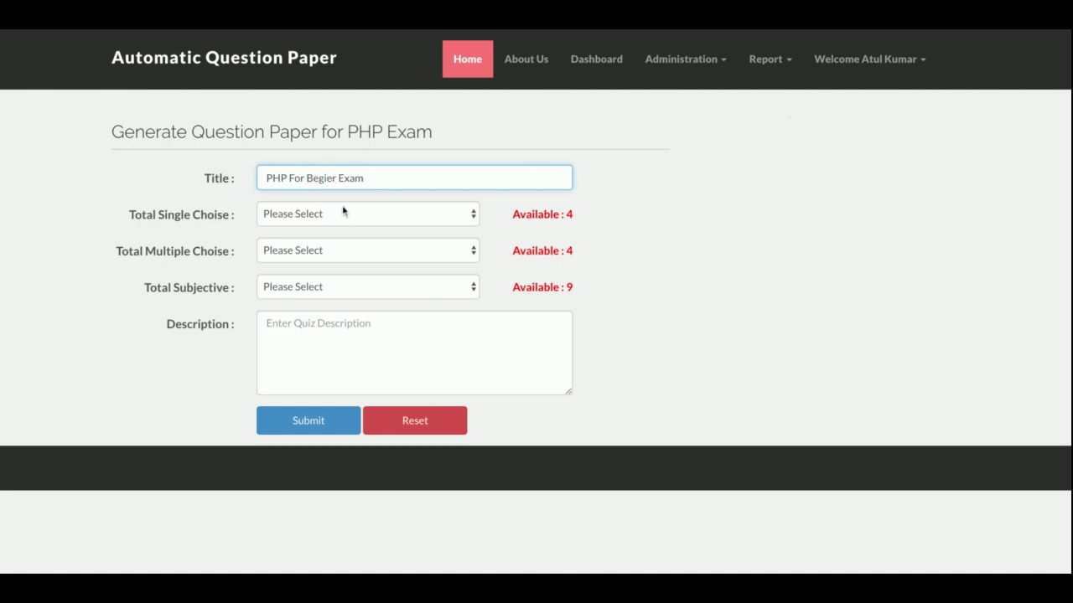
pyautogui.write('n')
# Set the question totals to 3 single choice, 3 multiple choice and 7 subjective questions.
pyautogui.press('Tab')
pyautogui.press('3')
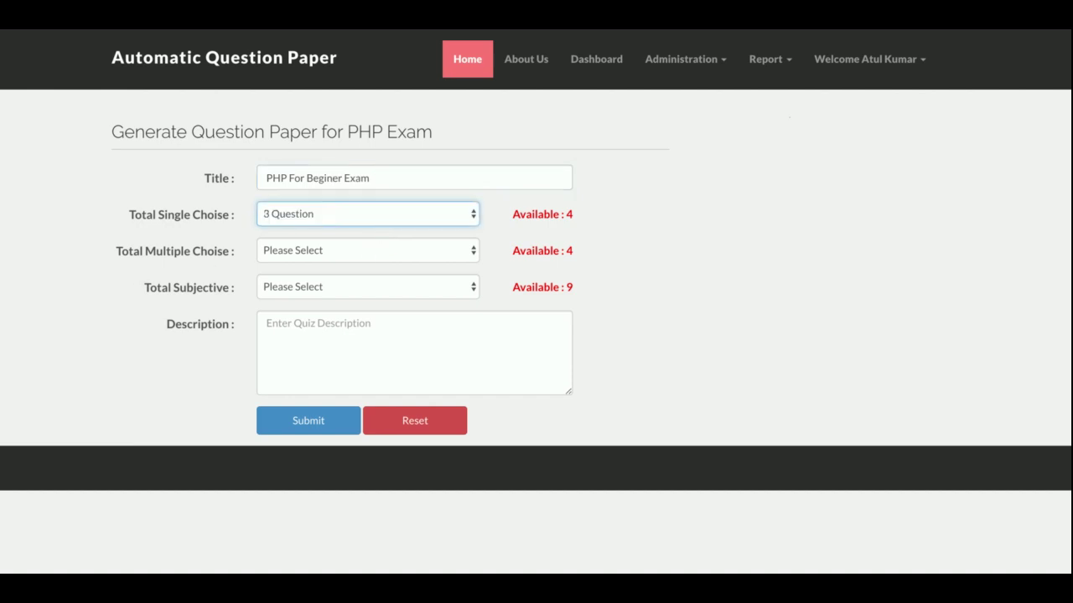
pyautogui.press('Tab')
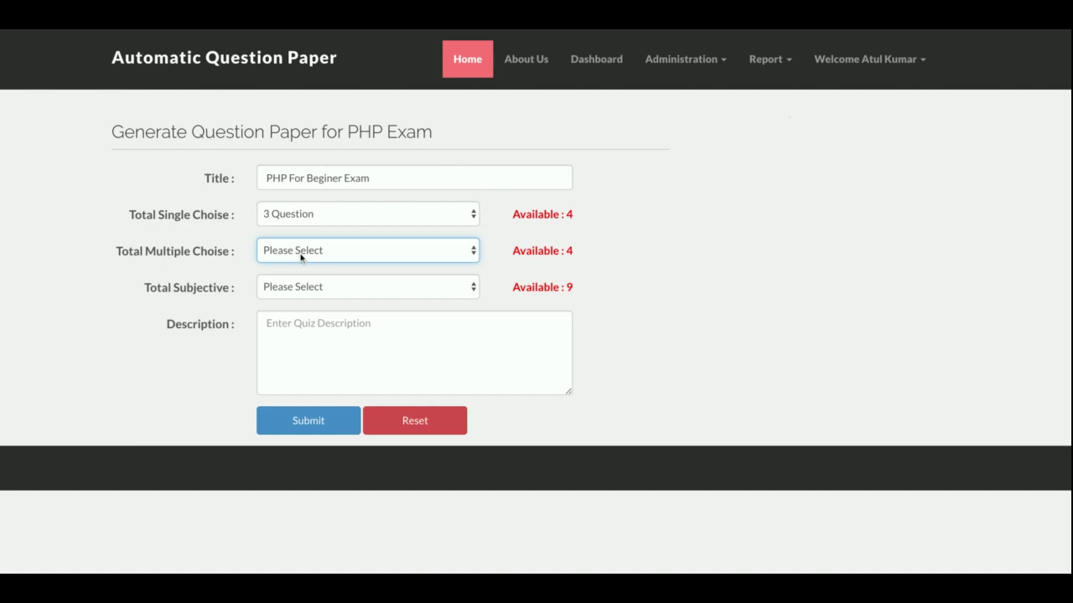
pyautogui.press('3')
pyautogui.press('Tab')
pyautogui.press('7')
# Enter the description "You need to attempt all questions" and submit the form to generate the paper.
pyautogui.click(306, 357)
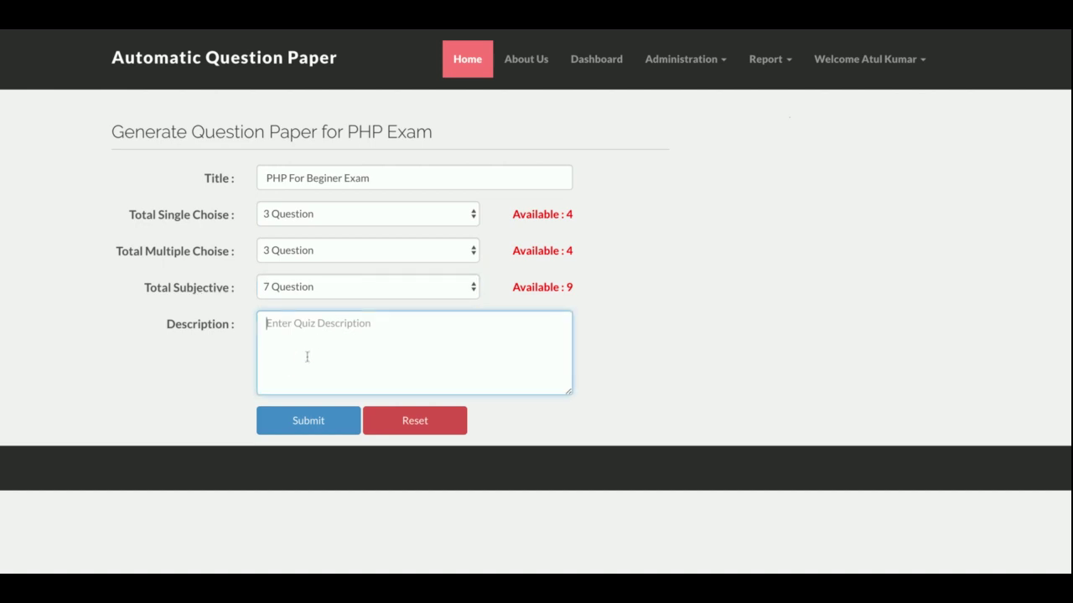
pyautogui.write('Y')
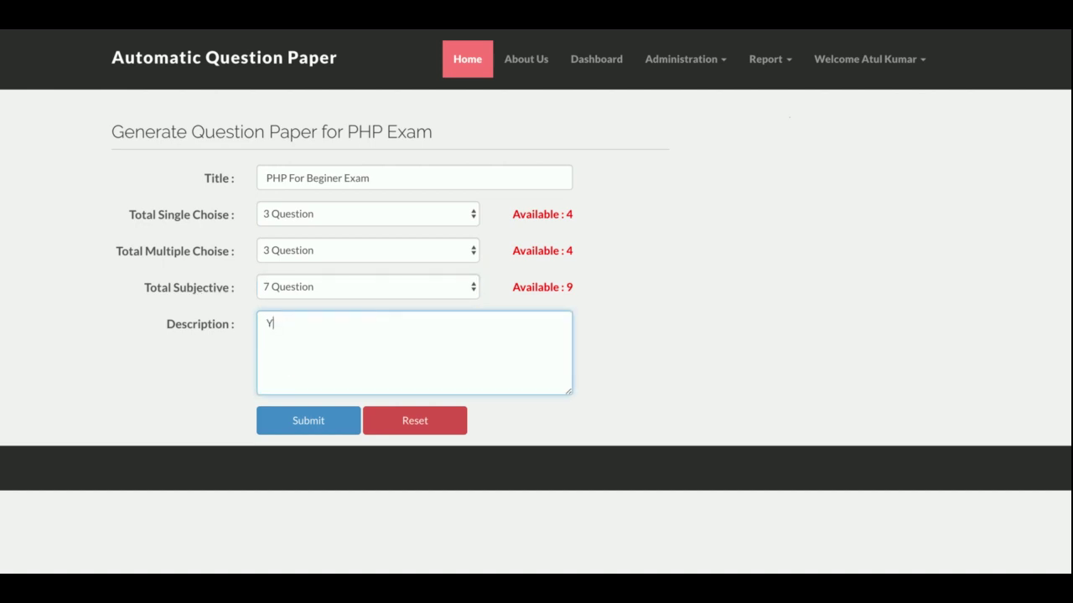
pyautogui.write('ou need to attempt all questions')
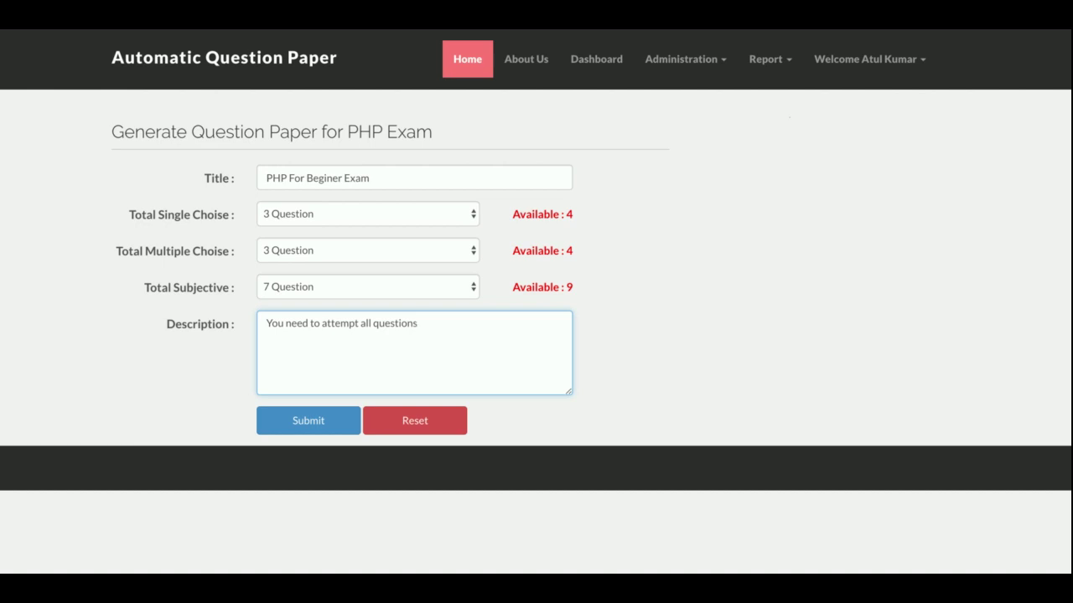
pyautogui.click(325, 419)
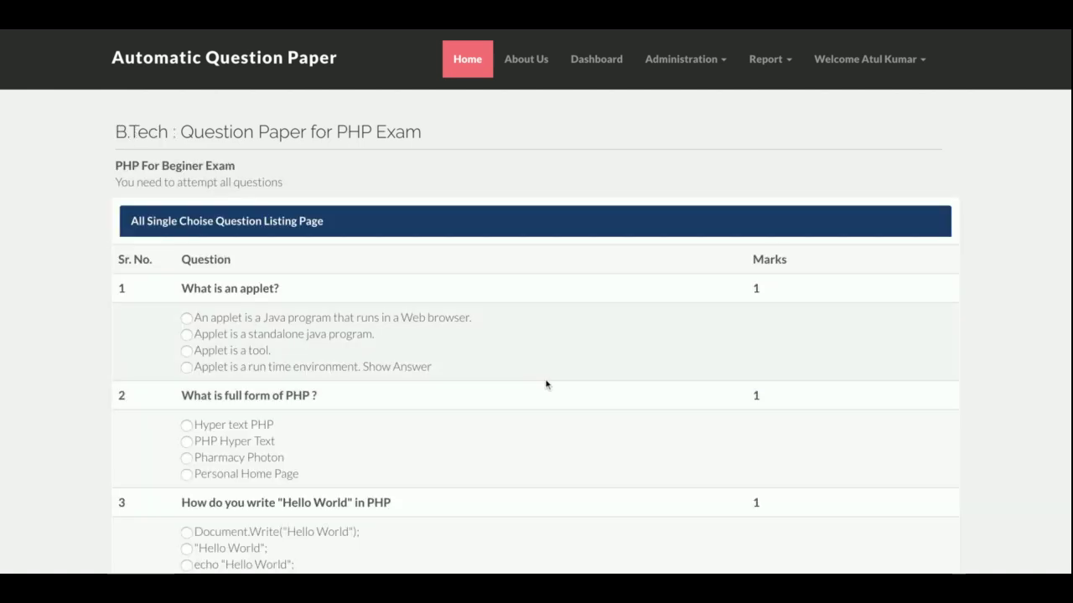
# Examine the single choice, multiple choice and subjective sections of the generated PHP Exam paper.
pyautogui.scroll(-10, 546, 385)
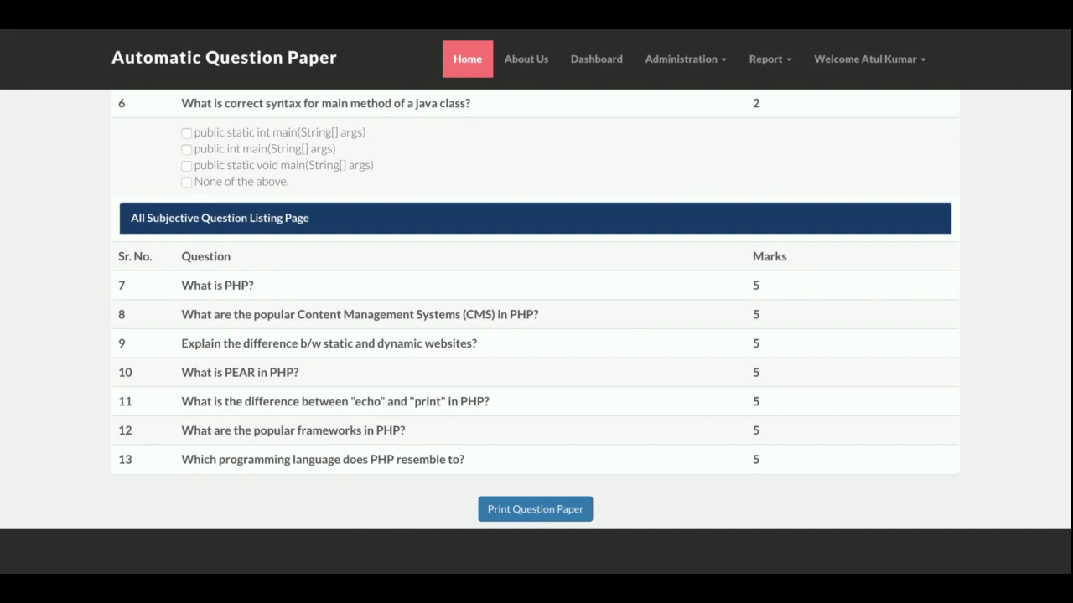
pyautogui.scroll(-10, 354, 436)
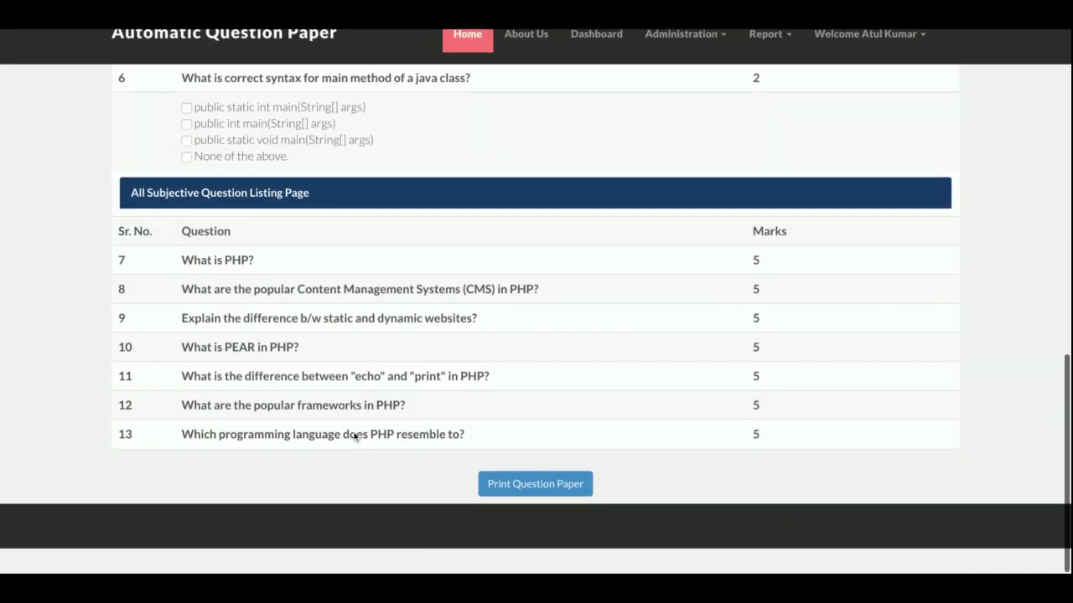
pyautogui.keyDown('shift'); pyautogui.click(132, 459); pyautogui.keyUp('shift')
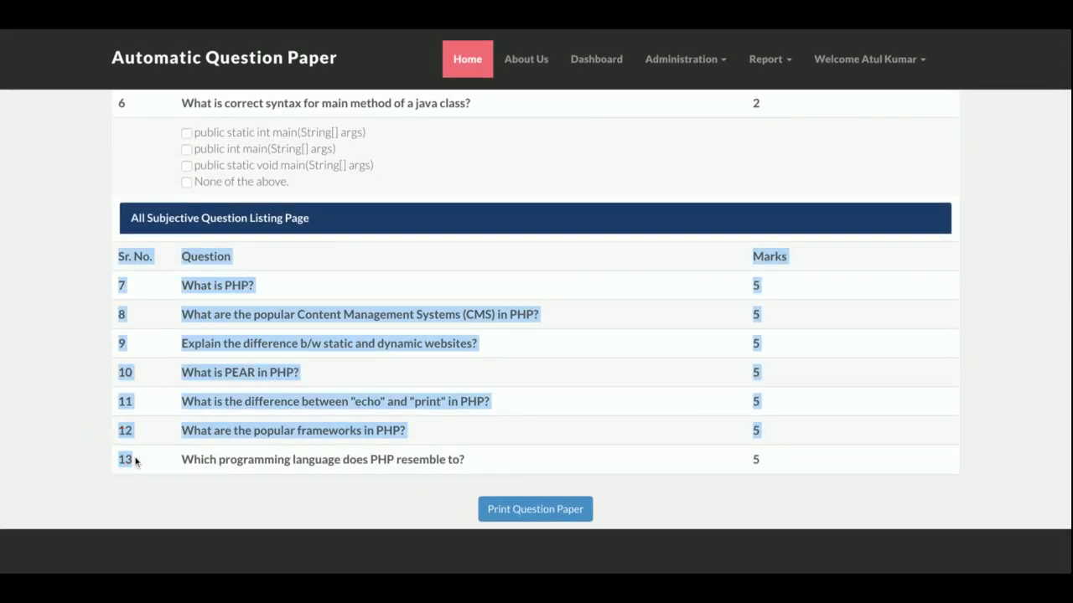
pyautogui.scroll(5, 134, 461)
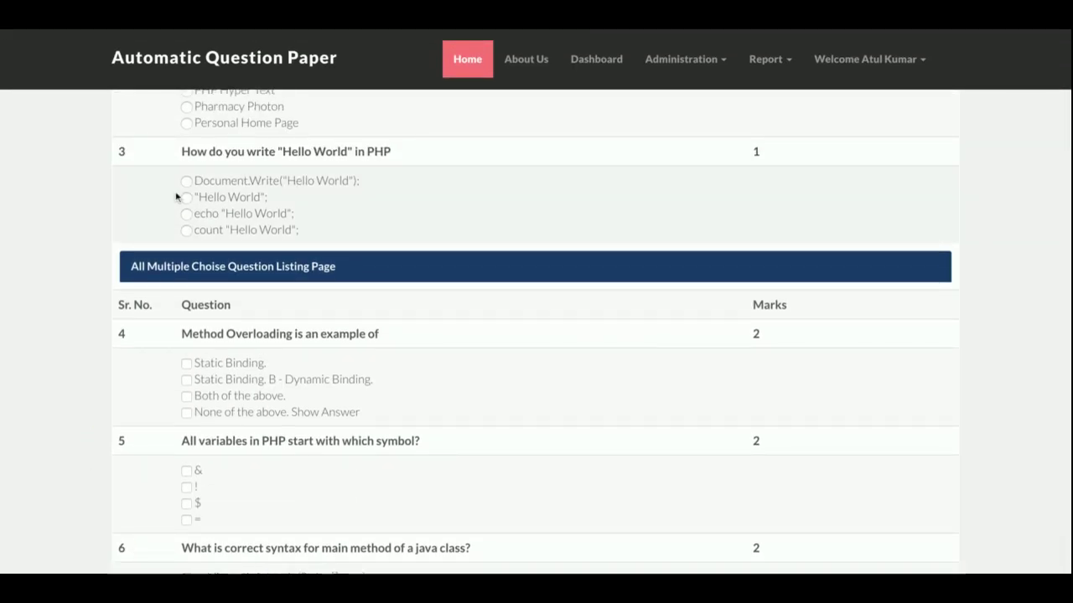
pyautogui.scroll(-5, 192, 357)
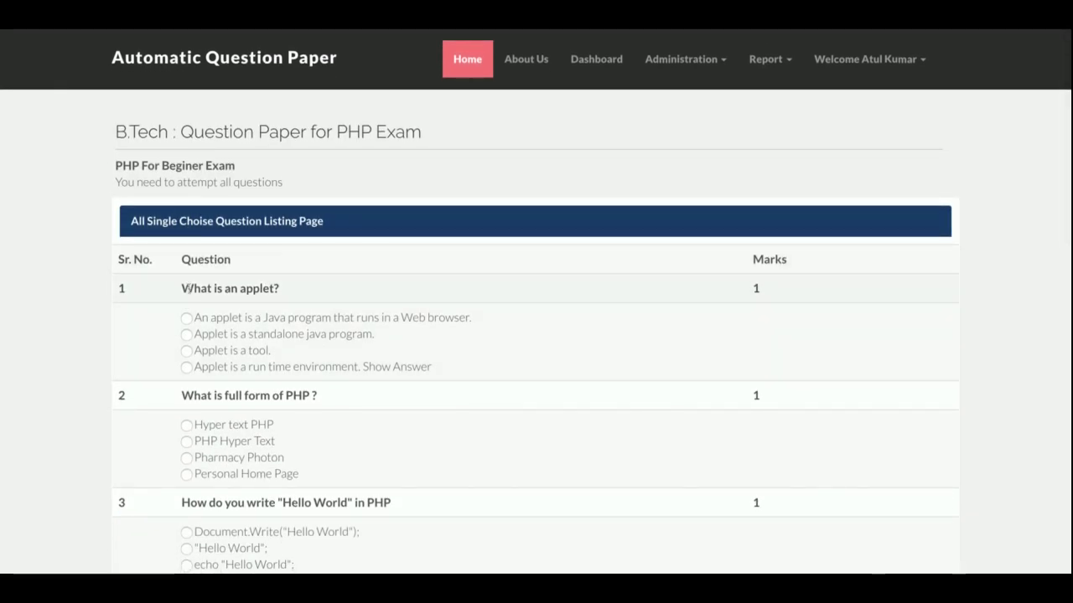
# Try the answer options of the question "What is an applet?", ending with "Applet is a tool." selected.
pyautogui.click(186, 318)
pyautogui.click(186, 334)
pyautogui.click(186, 351)
pyautogui.scroll(-2, 188, 348)
pyautogui.scroll(-2, 190, 341)
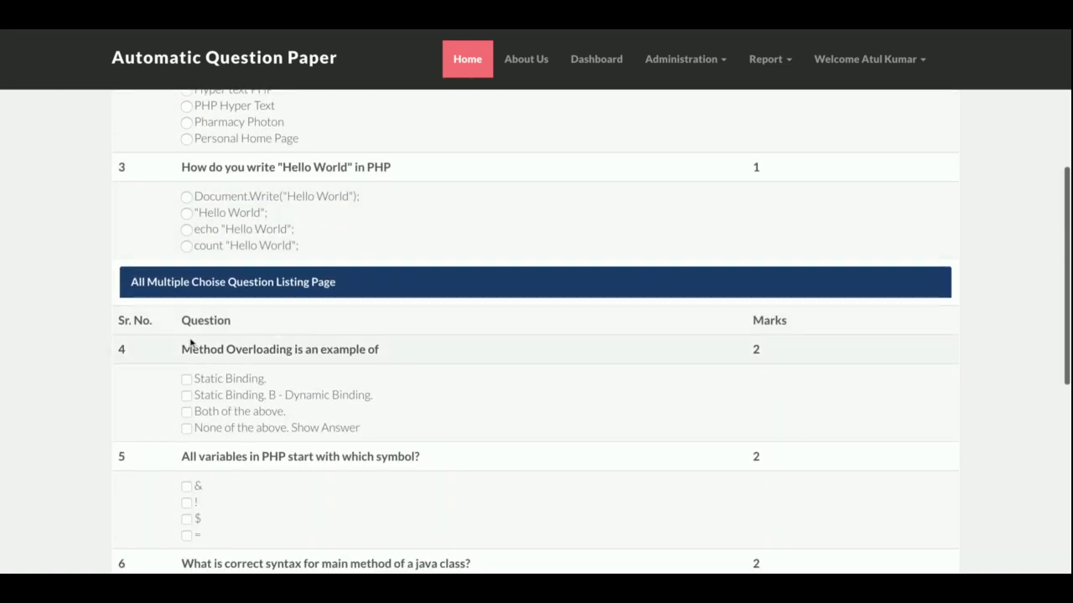
# Tick "Static Binding.", "Static Binding. B - Dynamic Binding." and "Both of the above." for the Method Overloading question.
pyautogui.tripleClick(168, 280)
pyautogui.click(186, 379)
pyautogui.click(186, 396)
pyautogui.click(186, 411)
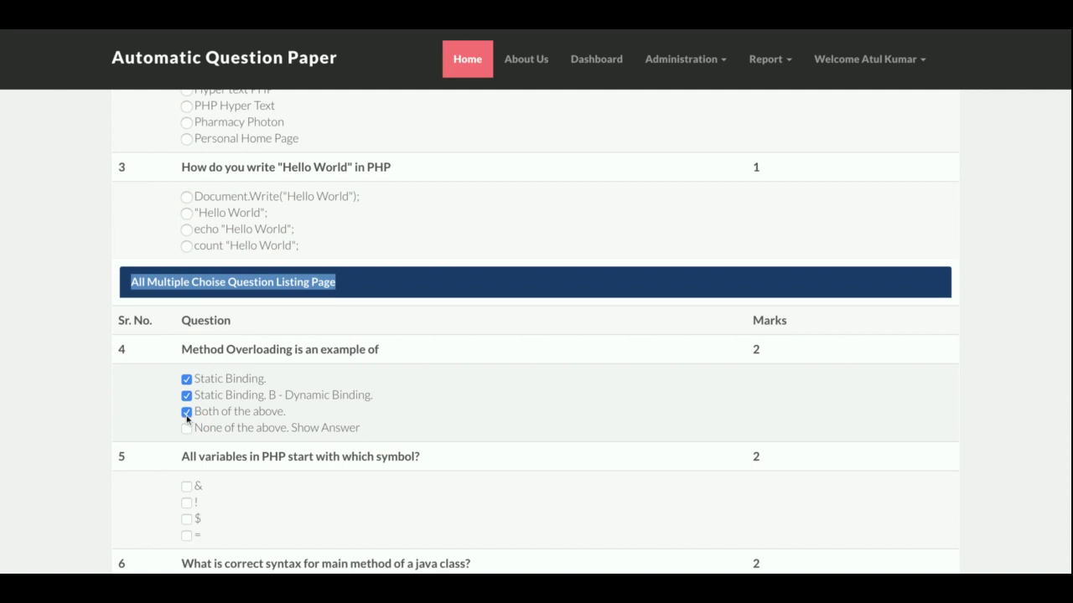
pyautogui.scroll(-2, 186, 415)
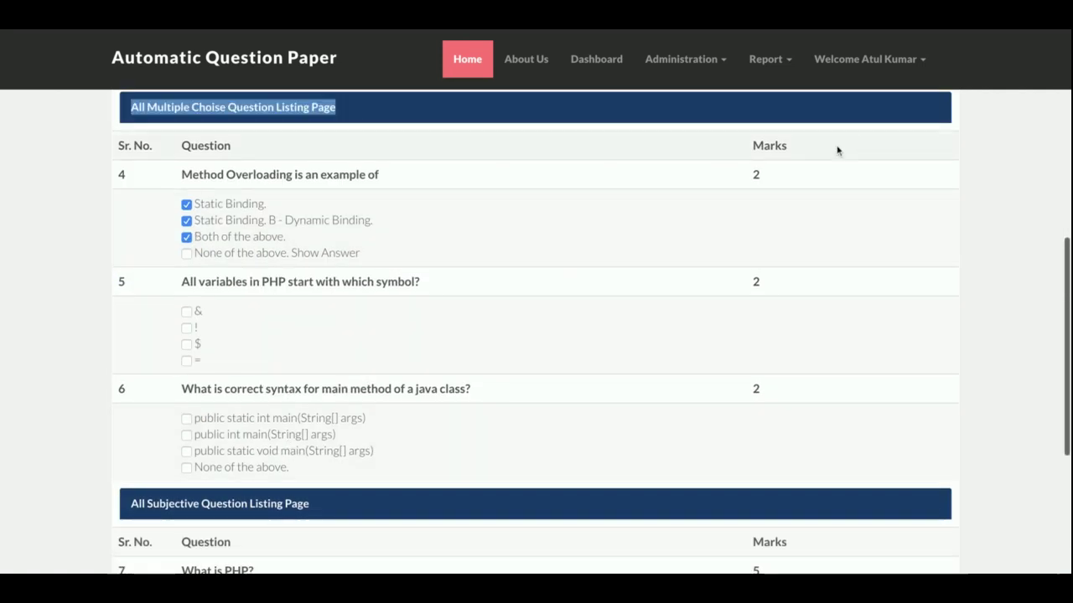
# Review the marks assigned to the multiple choice and subjective questions, then return to the start of the paper.
pyautogui.click(754, 173)
pyautogui.scroll(-3, 751, 174)
pyautogui.scroll(-2, 750, 173)
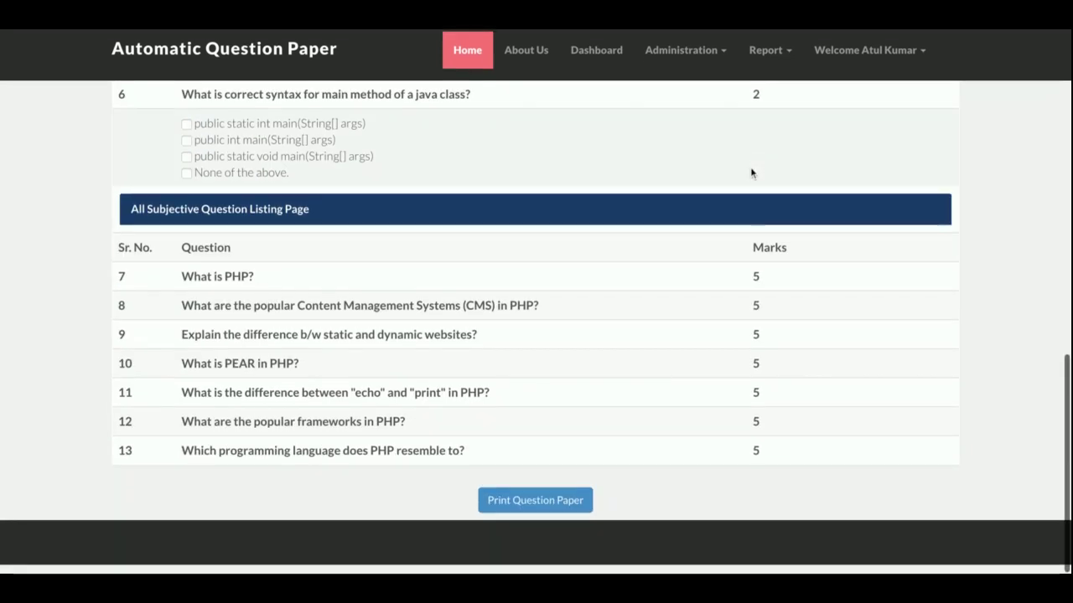
pyautogui.scroll(6, 757, 334)
pyautogui.scroll(3, 753, 333)
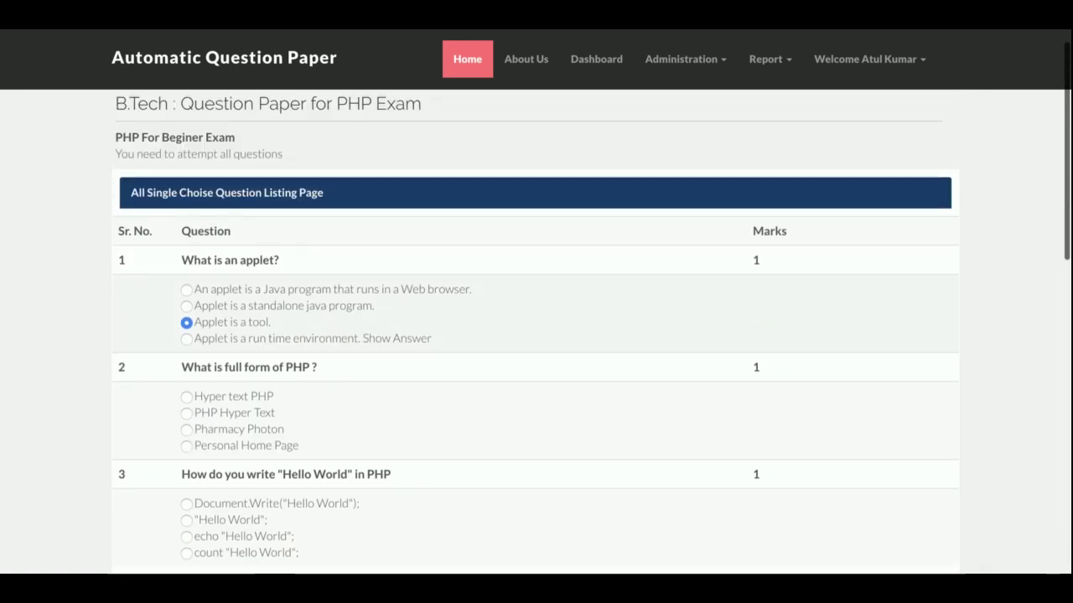
# Reload the PHP Exam question paper twice to regenerate its random selection and order of questions.
pyautogui.scroll(-2, 558, 301)
pyautogui.scroll(2, 559, 303)
pyautogui.scroll(-5, 301, 265)
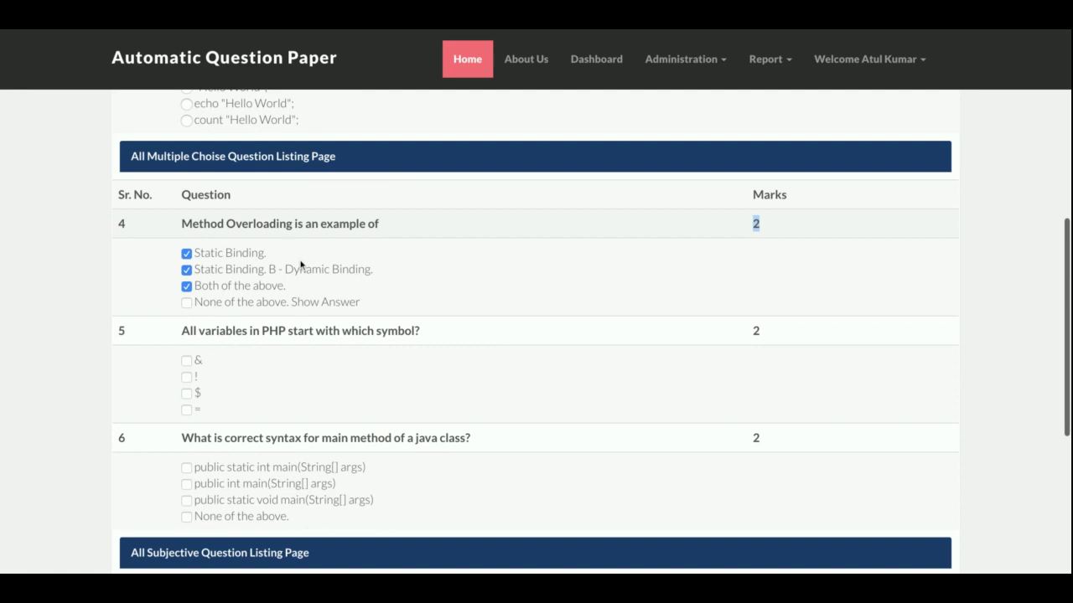
pyautogui.scroll(-4, 301, 264)
pyautogui.scroll(10, 536, 302)
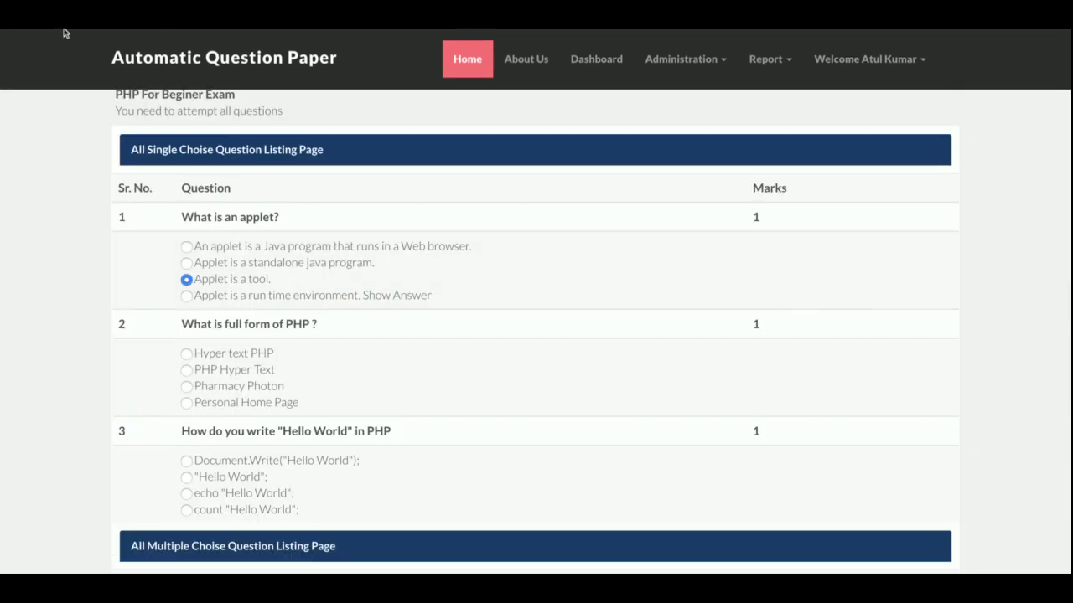
pyautogui.press('F5')
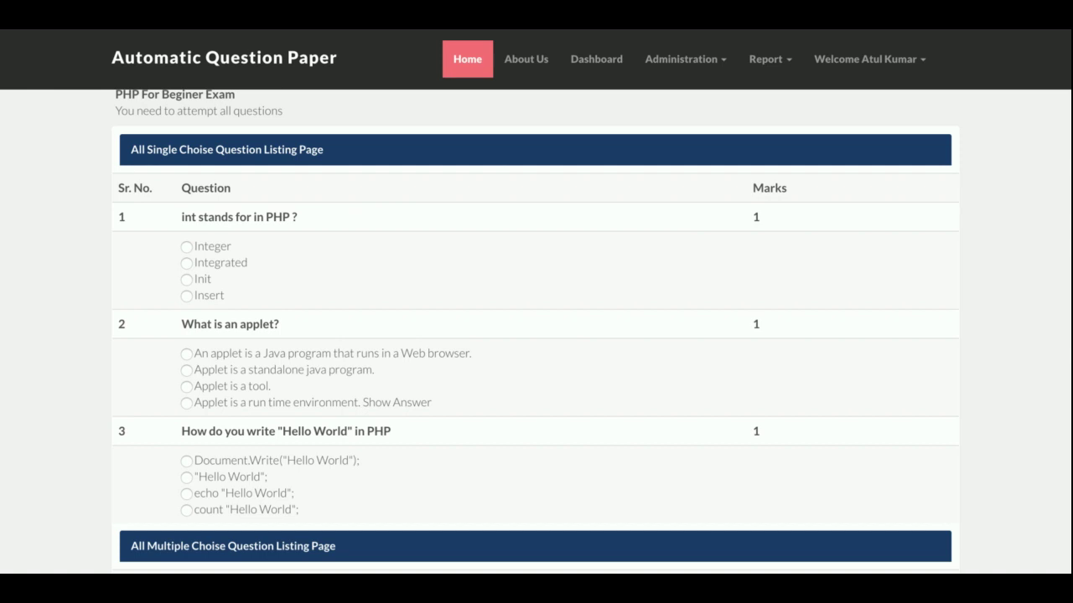
pyautogui.press('F5')
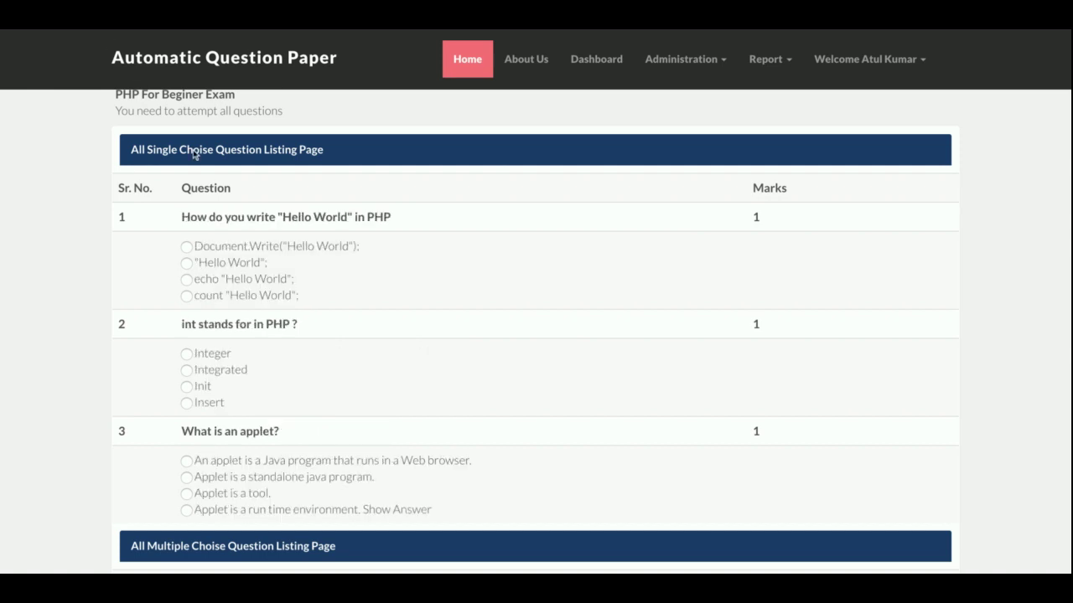
# Highlight the first single choice question and review the regenerated paper through to its subjective section.
pyautogui.doubleClick(249, 218)
pyautogui.tripleClick(250, 217)
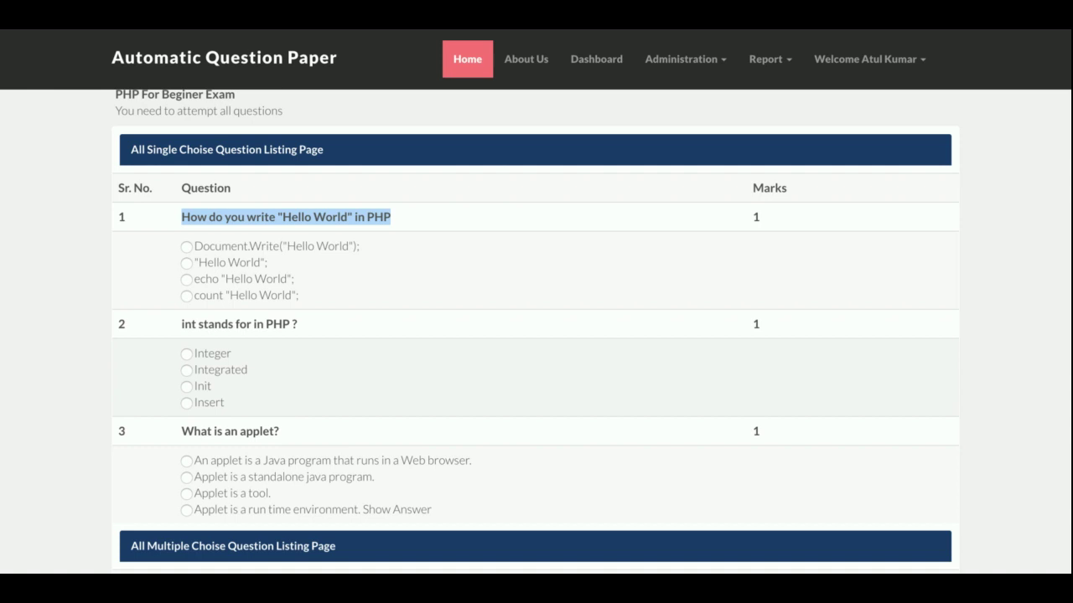
pyautogui.scroll(-9, 559, 498)
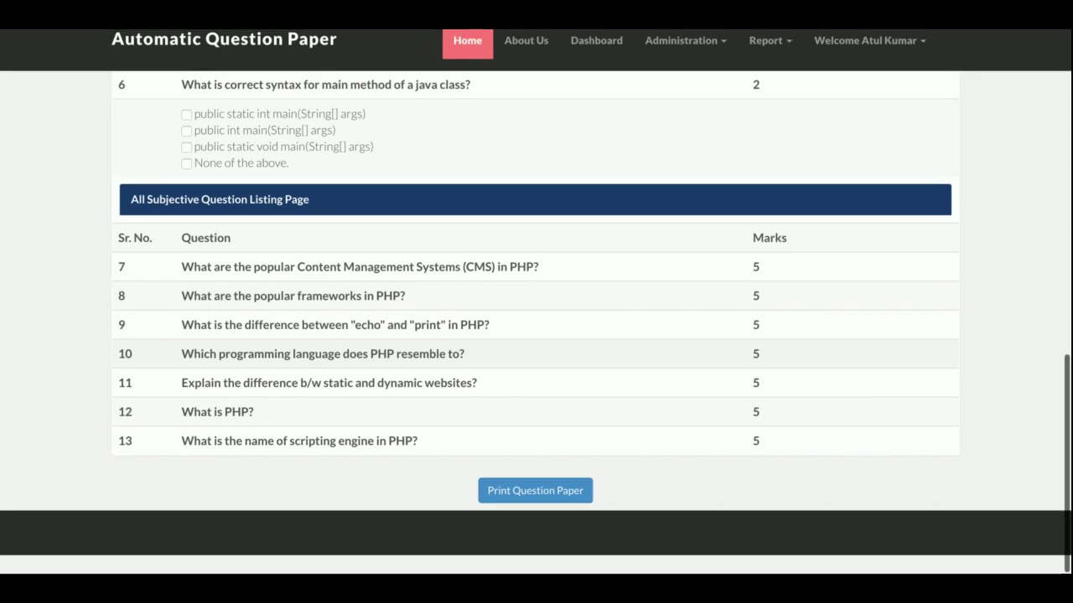
pyautogui.scroll(5, 558, 499)
pyautogui.scroll(5, 558, 498)
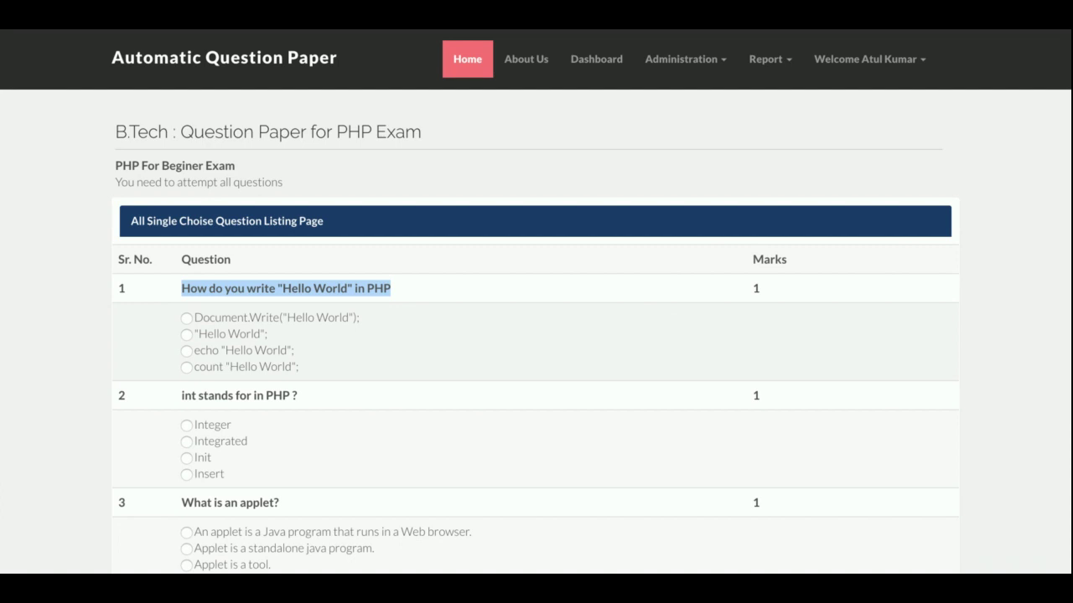
pyautogui.scroll(-10, 536, 335)
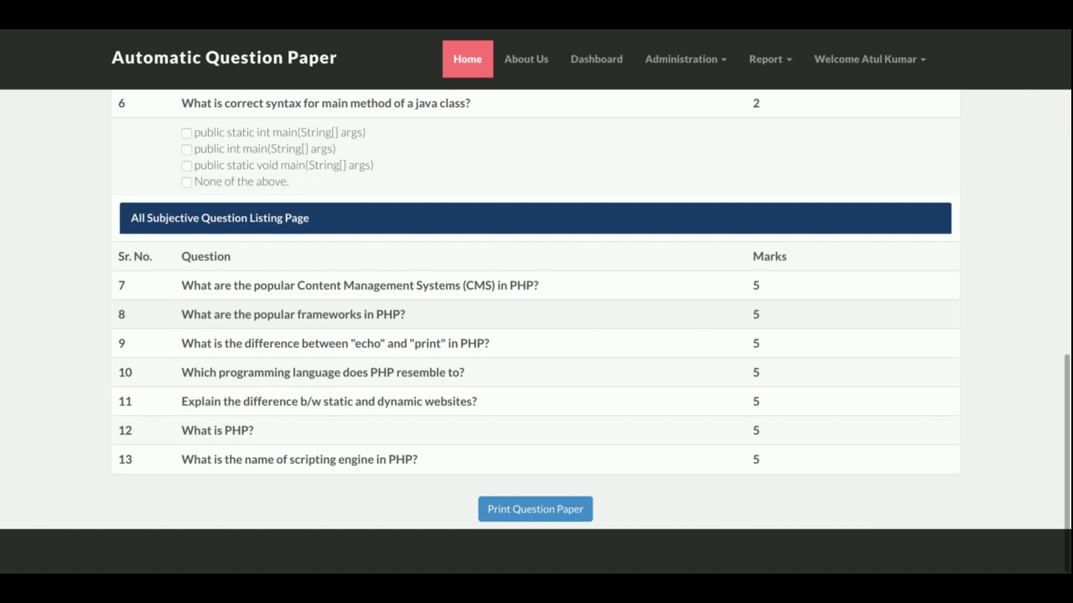
pyautogui.scroll(10, 535, 336)
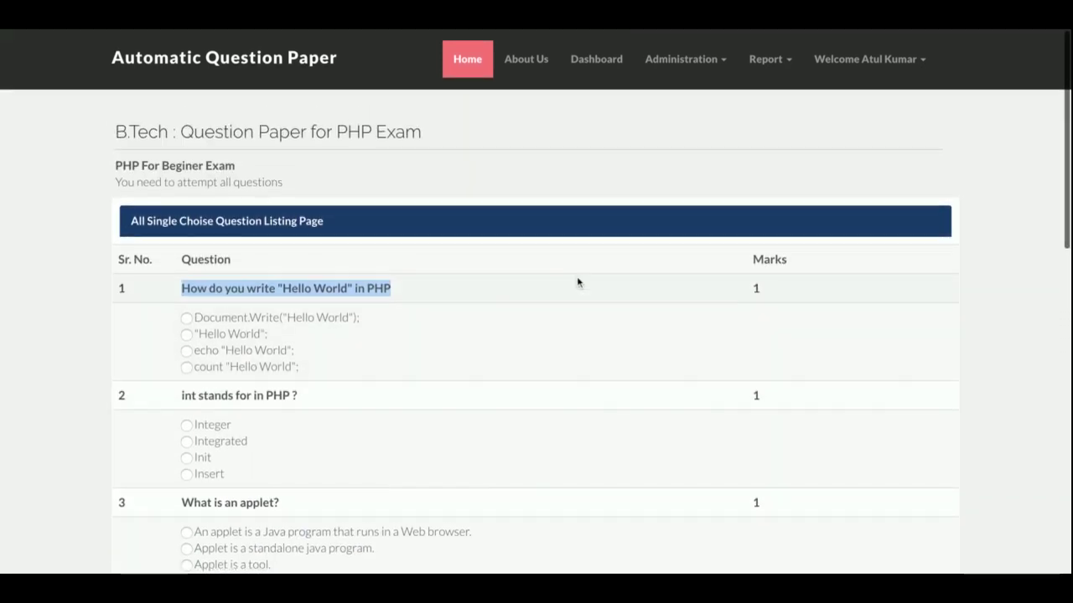
# Open the logged-in teacher's My Account page and look through the profile form.
pyautogui.click(778, 67)
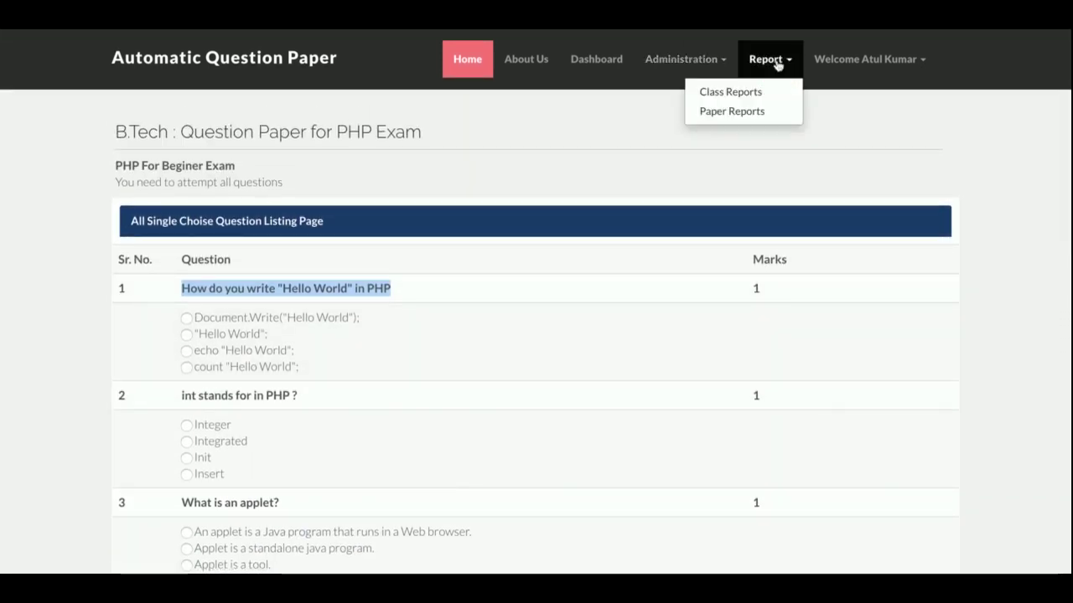
pyautogui.click(575, 283)
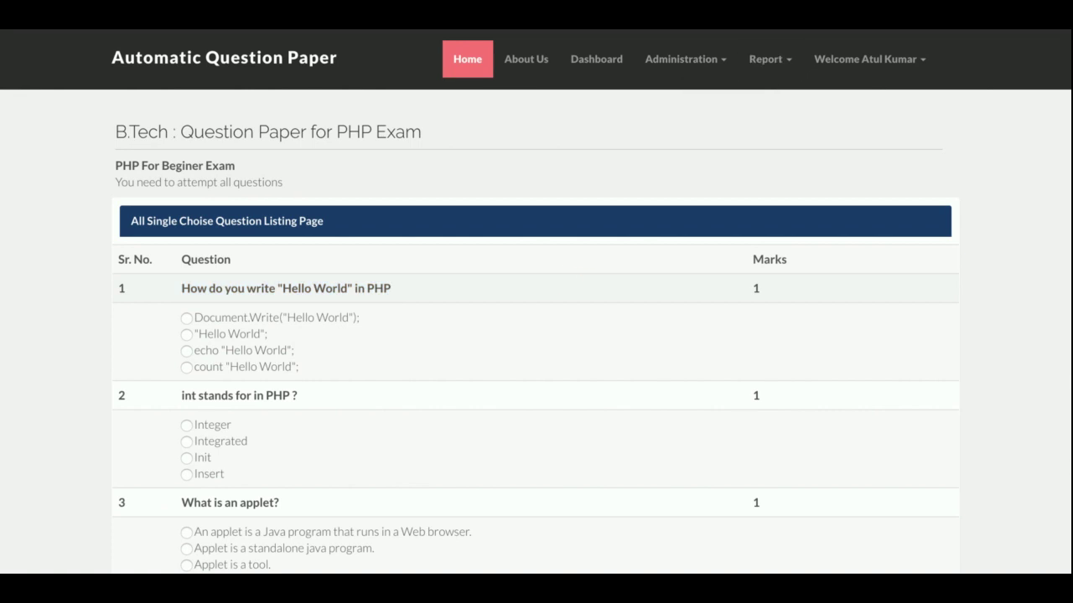
pyautogui.click(880, 72)
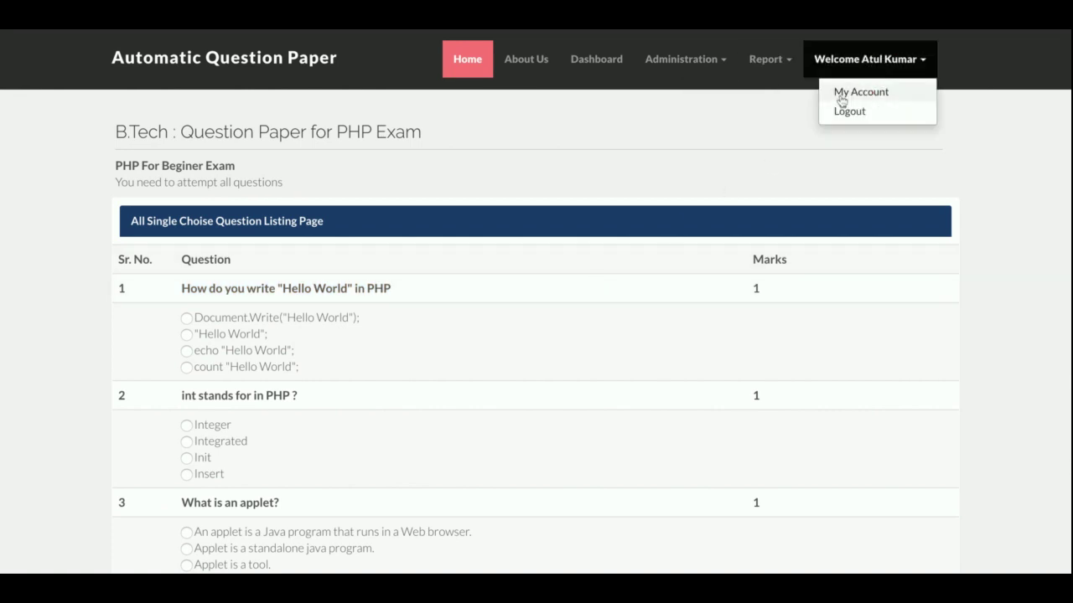
pyautogui.click(848, 96)
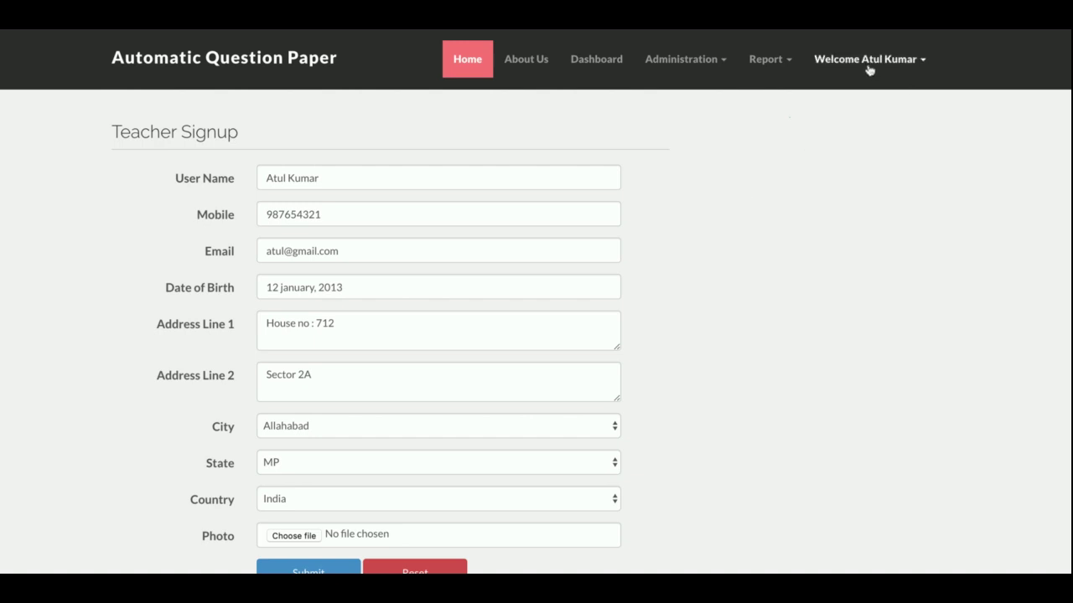
pyautogui.scroll(-2, 510, 151)
pyautogui.scroll(3, 510, 151)
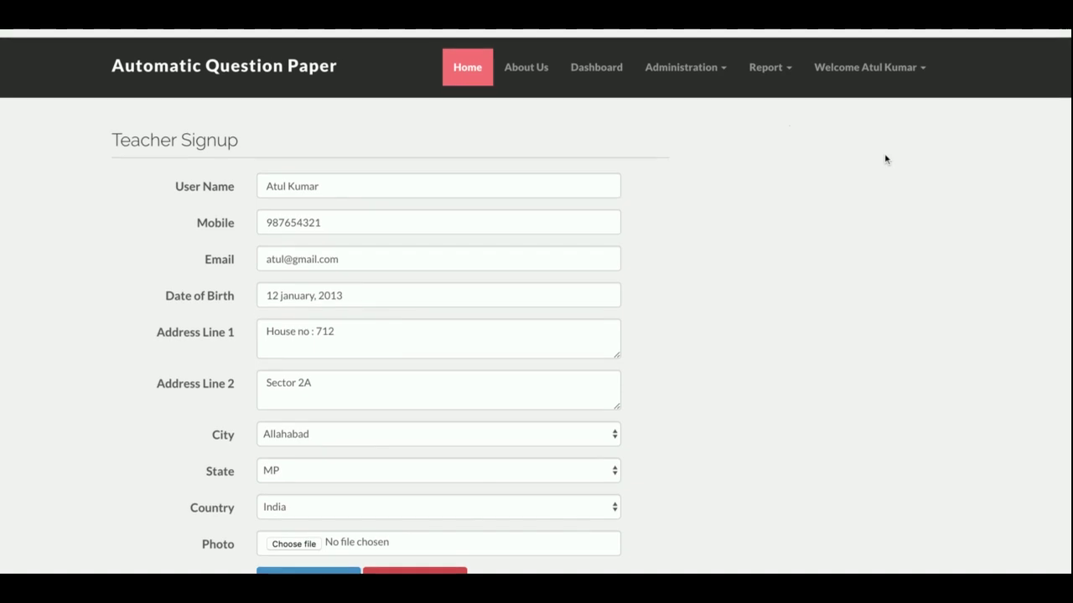
# Log out of the teacher account.
pyautogui.click(872, 77)
pyautogui.click(805, 279)
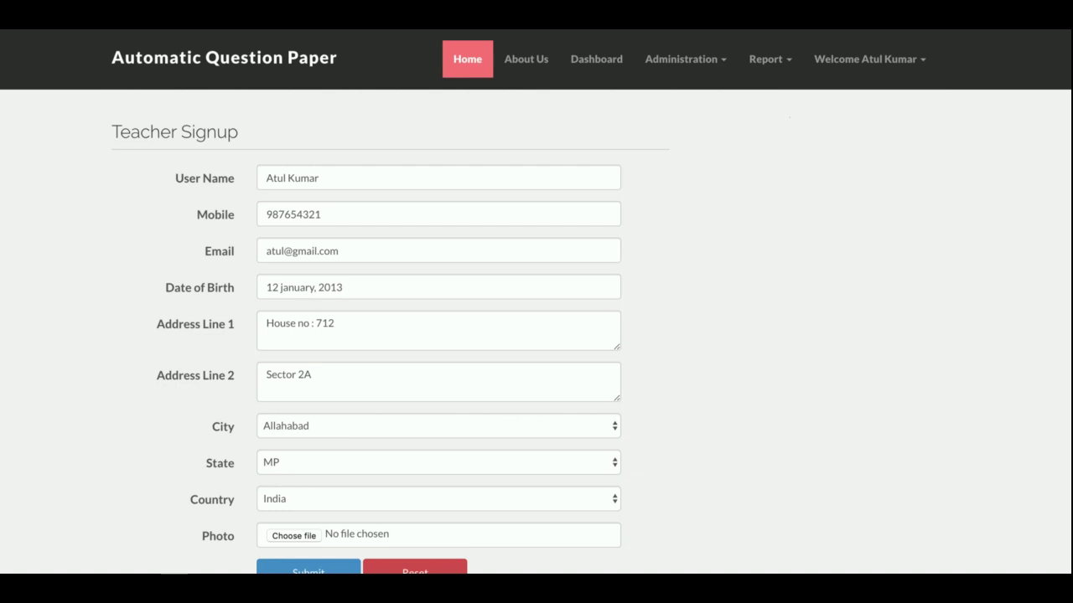
pyautogui.click(855, 74)
pyautogui.click(856, 124)
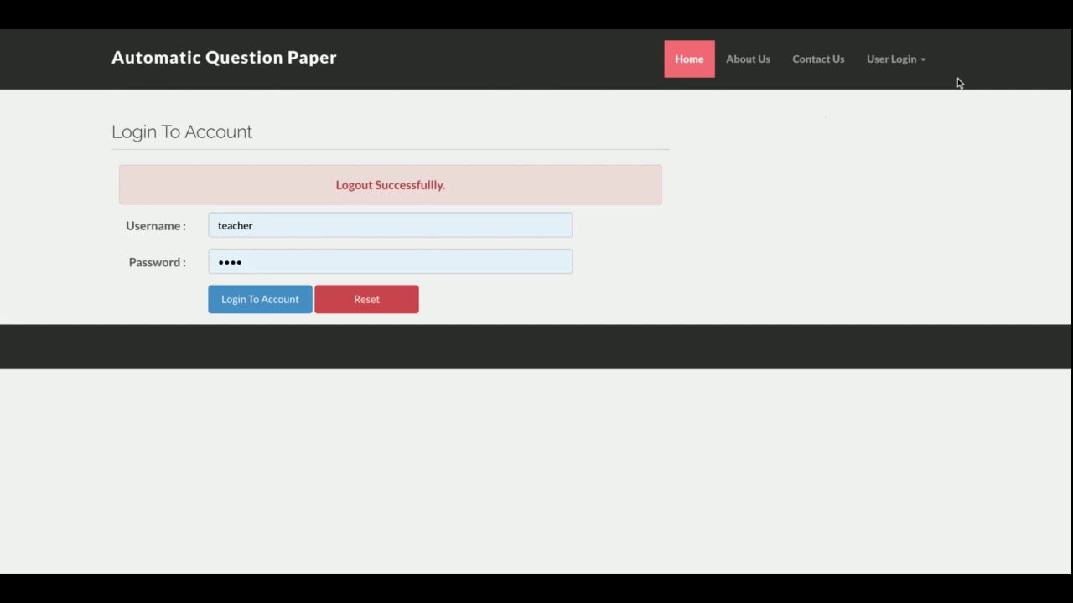
# Log back in to the teacher account with the prefilled credentials and log out again.
pyautogui.click(233, 305)
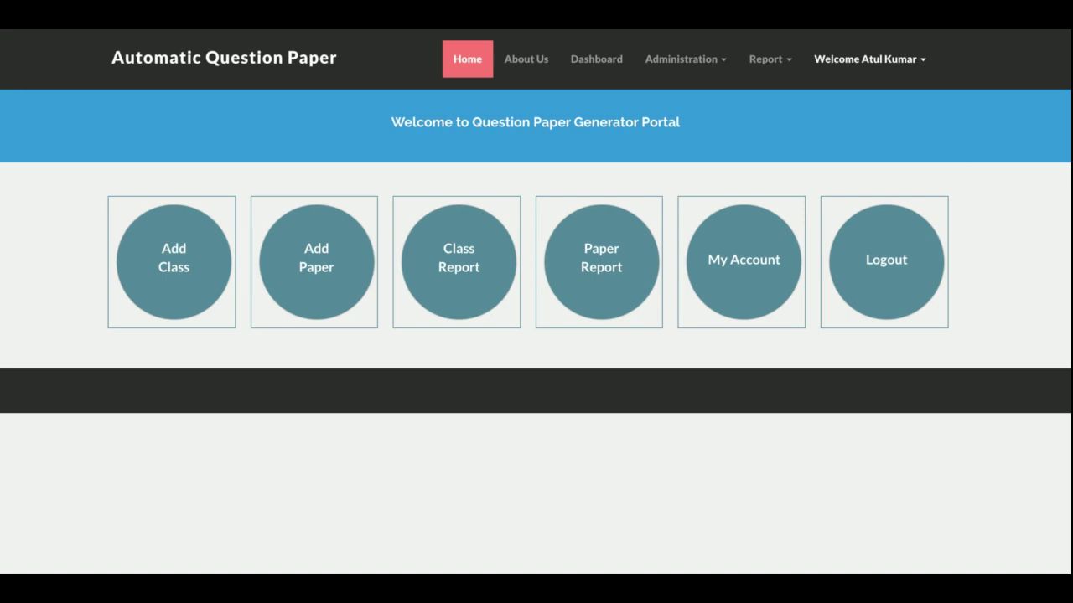
pyautogui.click(916, 55)
pyautogui.click(860, 110)
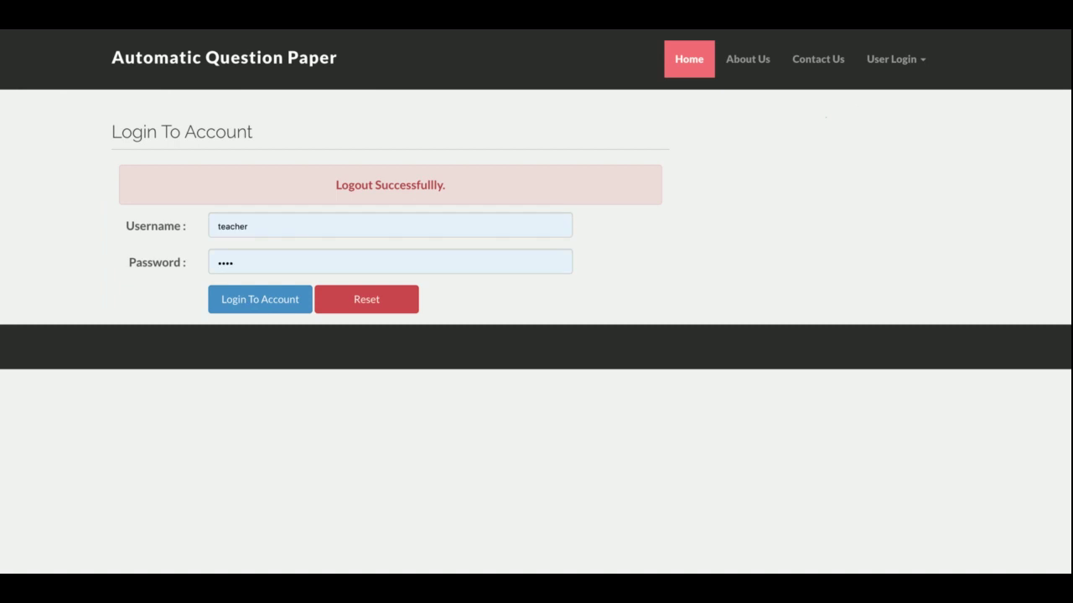
pyautogui.click(191, 60)
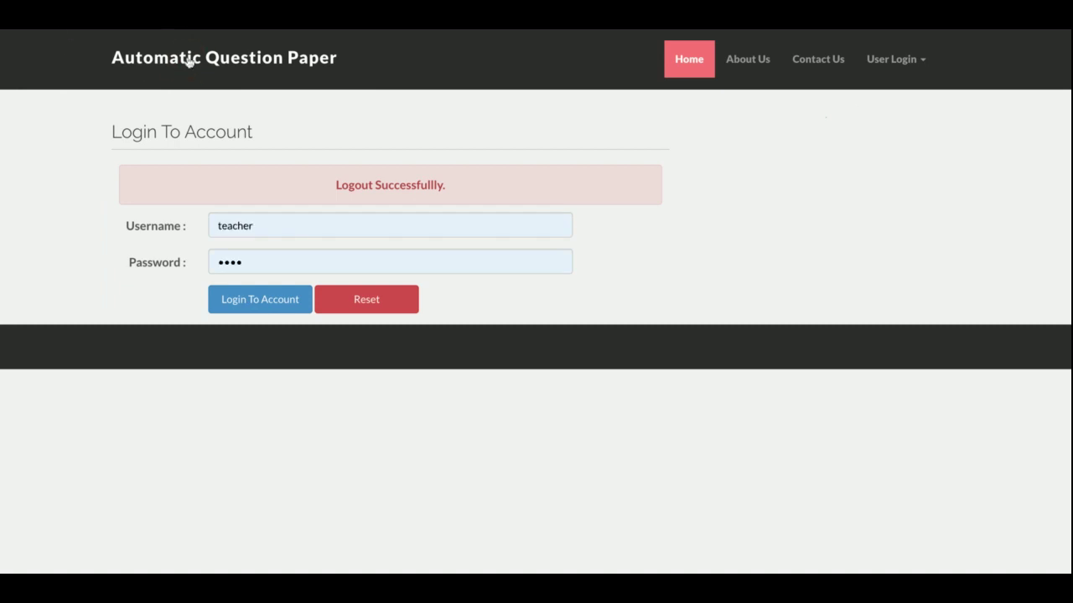